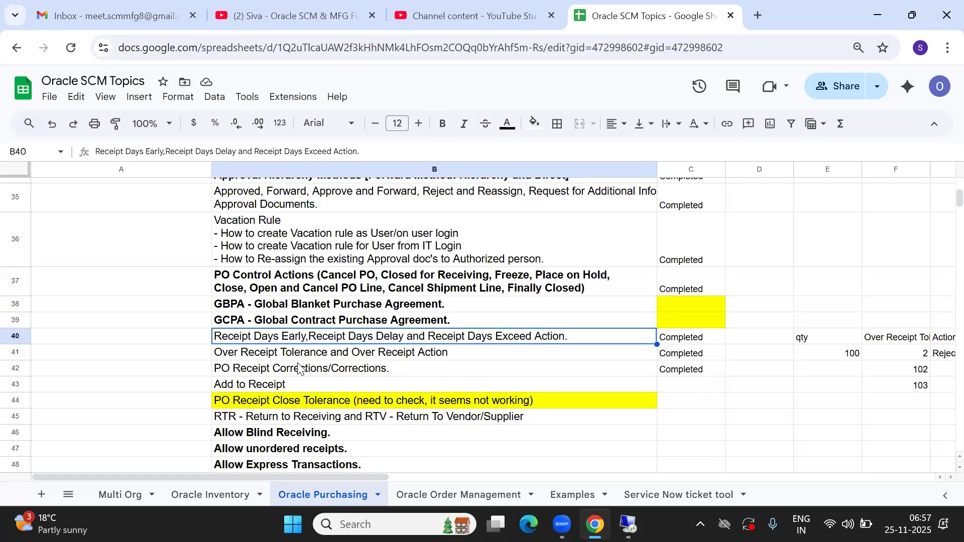
Step: Go to the Add to Receipt topic and look at the PO quantity example further along the row
key("Down")
key("Down")
key("Down")
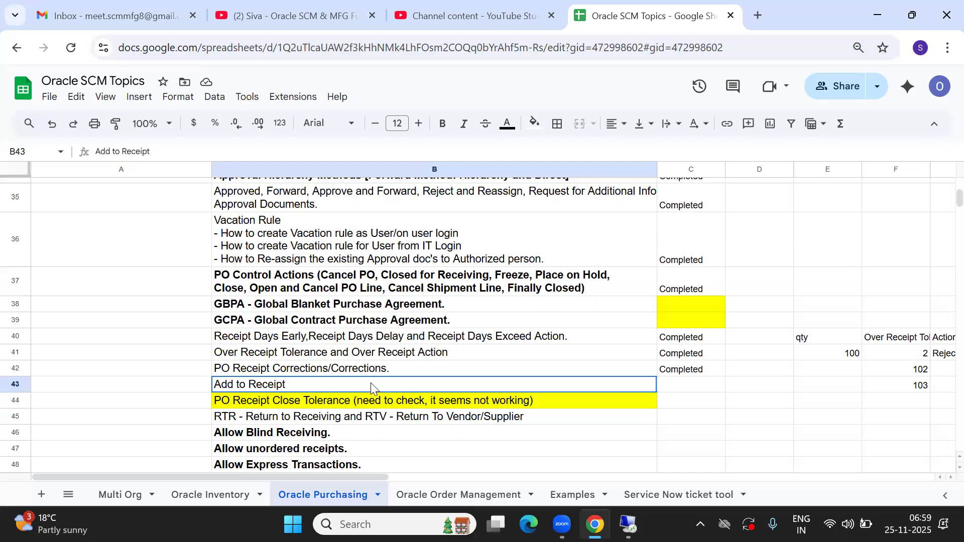
key("Right")
key("Right")
key("Right")
key("Right")
key("Right")
key("Right")
key("Right")
key("Right")
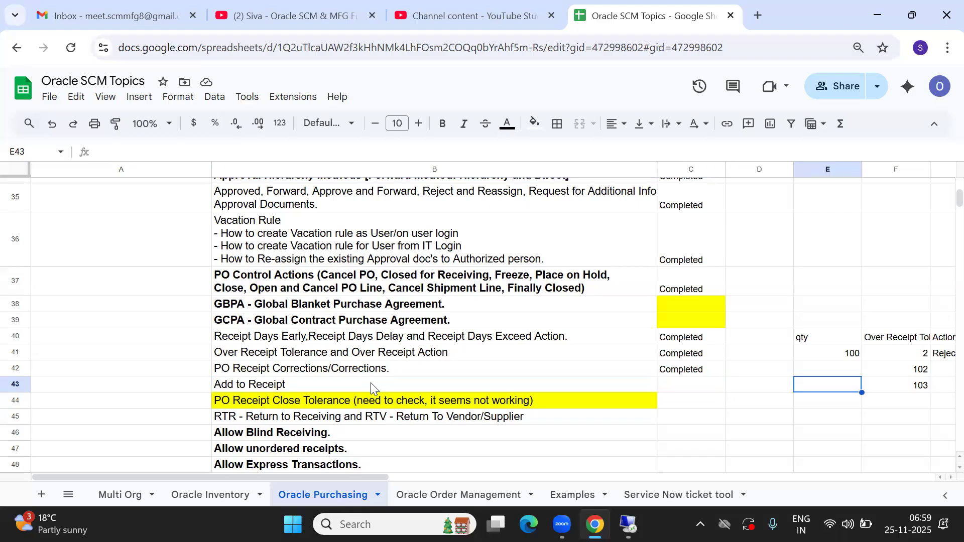
key("Left")
key("Left")
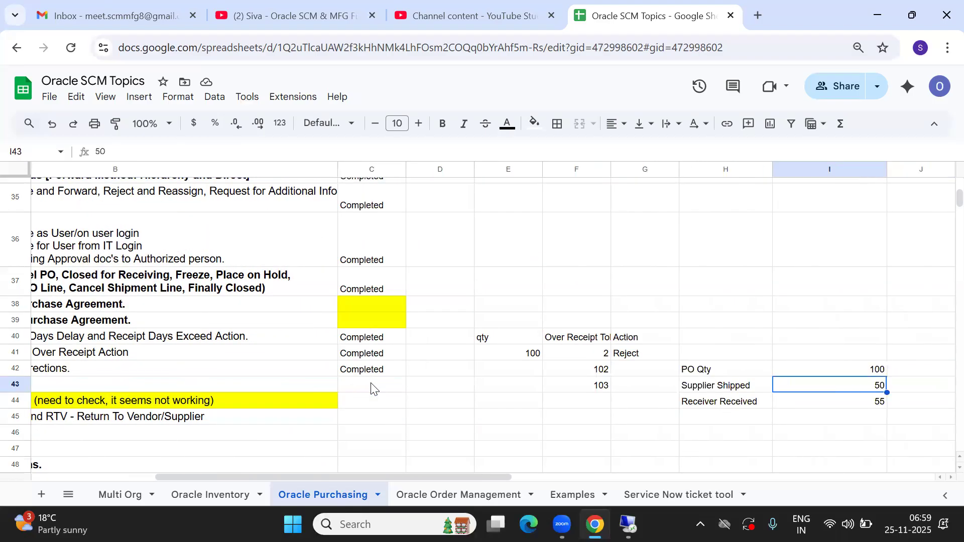
Step: Copy the PO Qty, Supplier Shipped and Receiver Received example in H42:I44 to the range starting at K42
key("Up")
key("shift+Down")
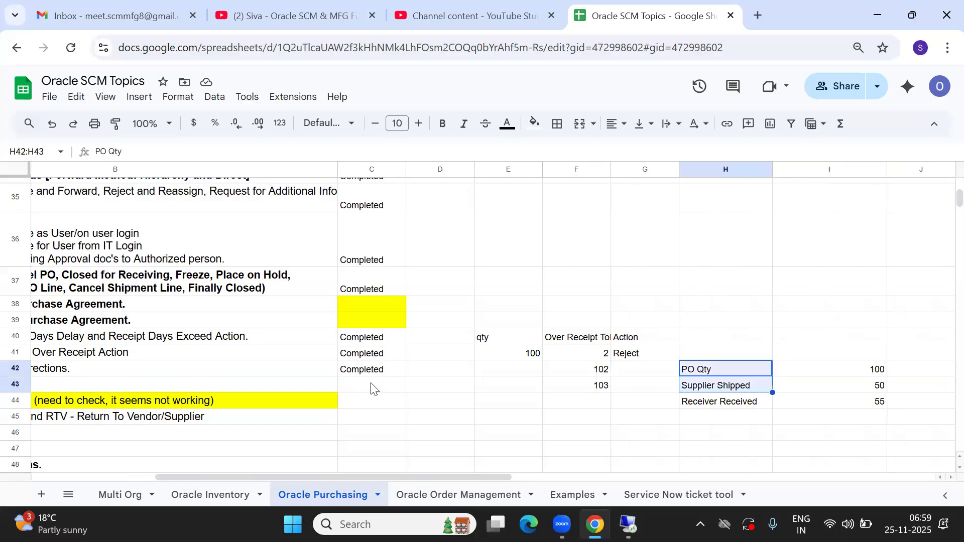
key("shift+Down")
key("shift+Right")
key("shift+Right")
key("shift+Left")
key("ctrl+c")
key("Right")
key("Right")
key("Right")
key("Right")
key("Right")
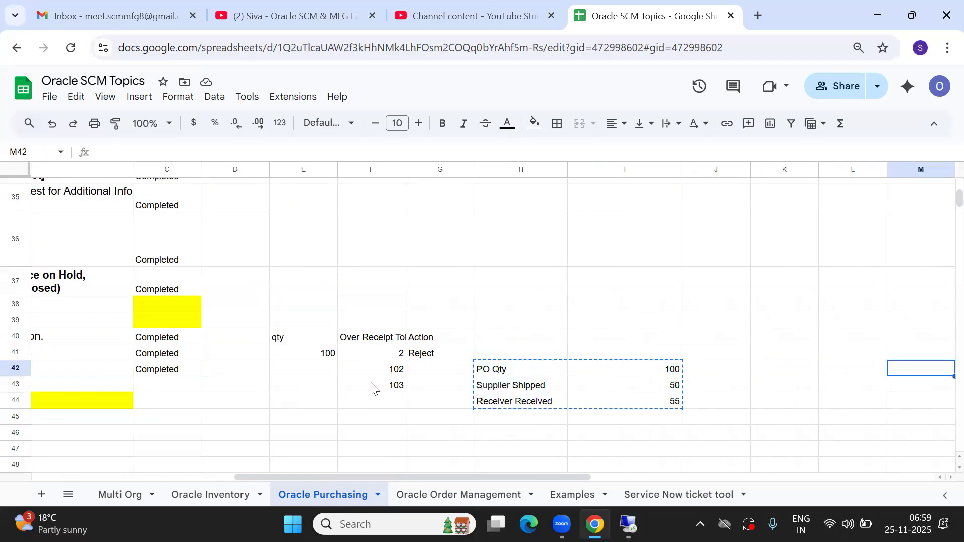
key("Left")
key("Left")
key("ctrl+v")
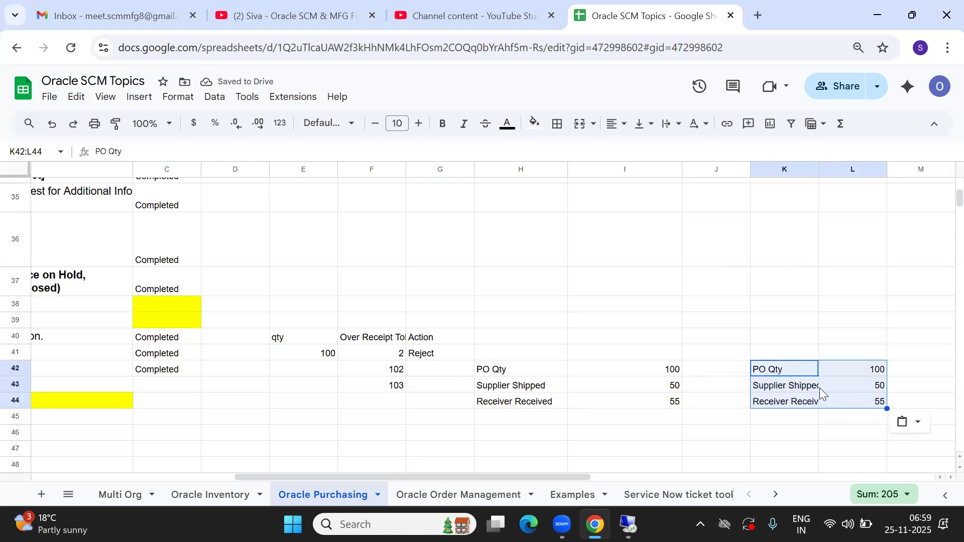
Step: Extend the label in K43 to read "Supplier Shipped on 1st month"
left_click(787, 388)
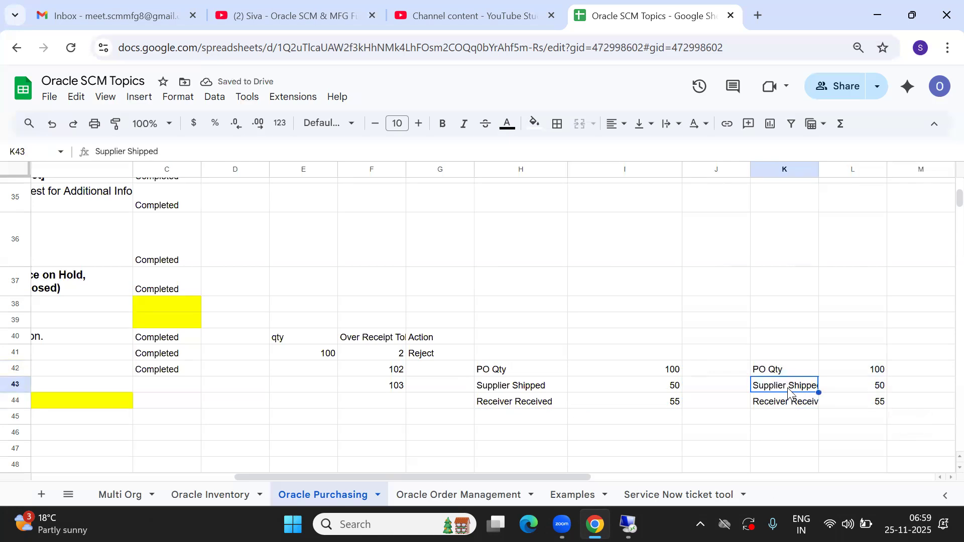
double_click(761, 385)
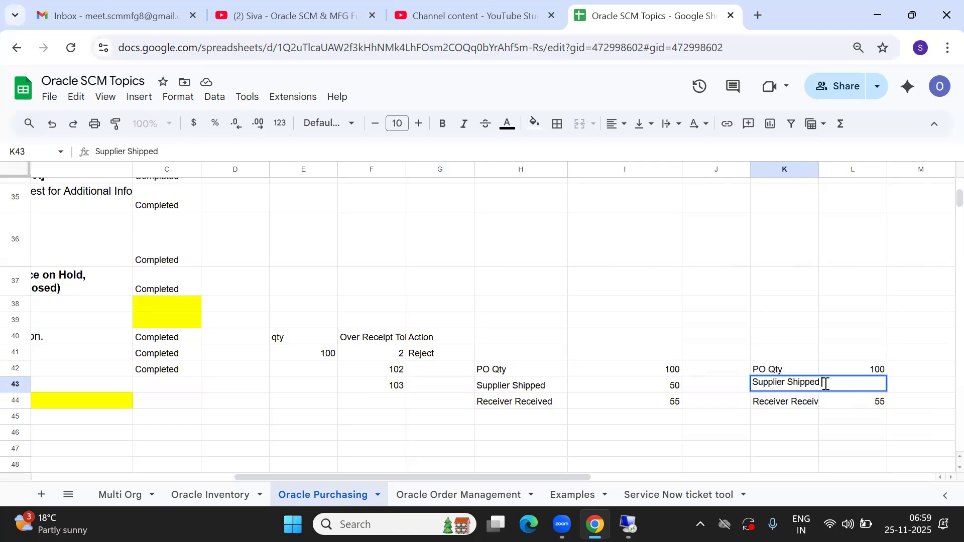
type("on 1st month")
left_click(827, 386)
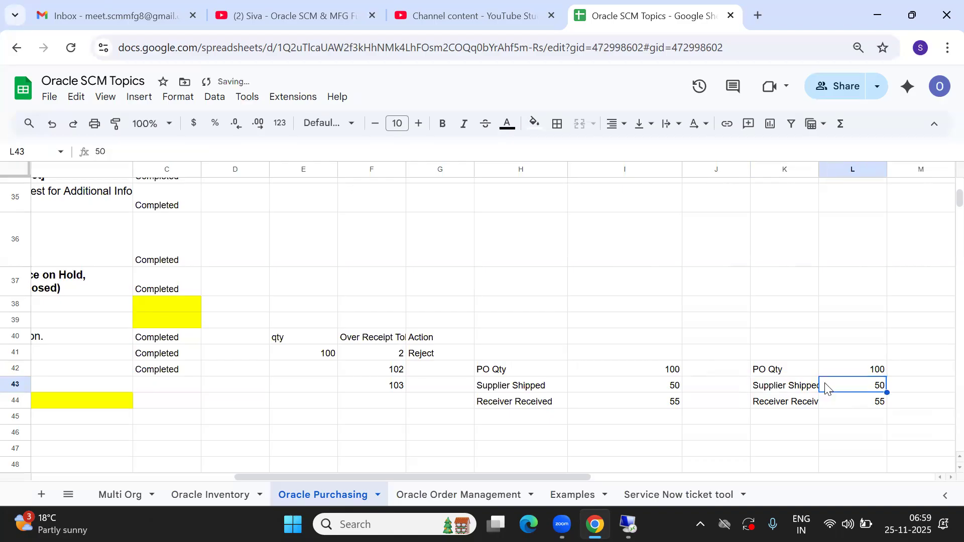
Step: Replace the label in K44 with a copy of the K43 label, changed to "Supplier Shipped on 2nd month"
left_click(792, 390)
left_click(794, 404)
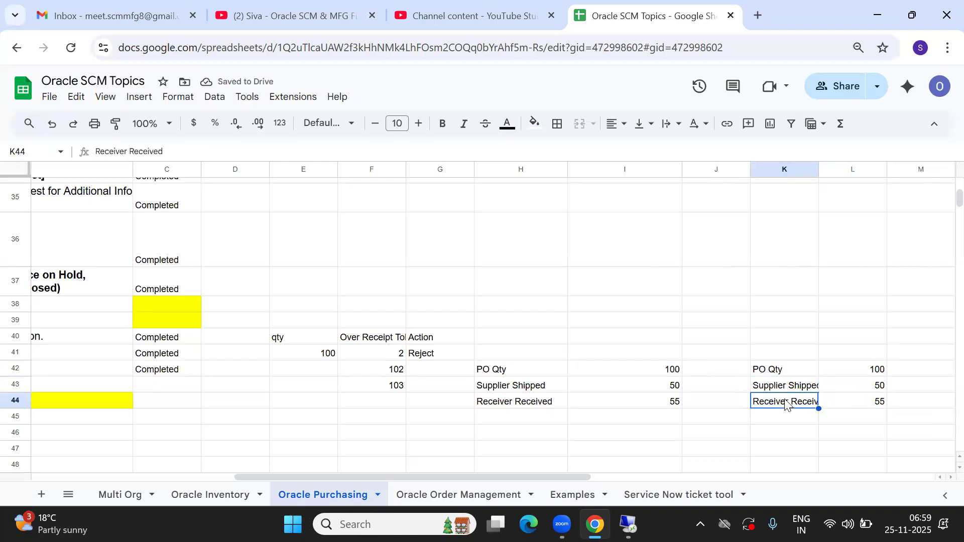
left_click(770, 388)
key("Down")
key("ctrl+v")
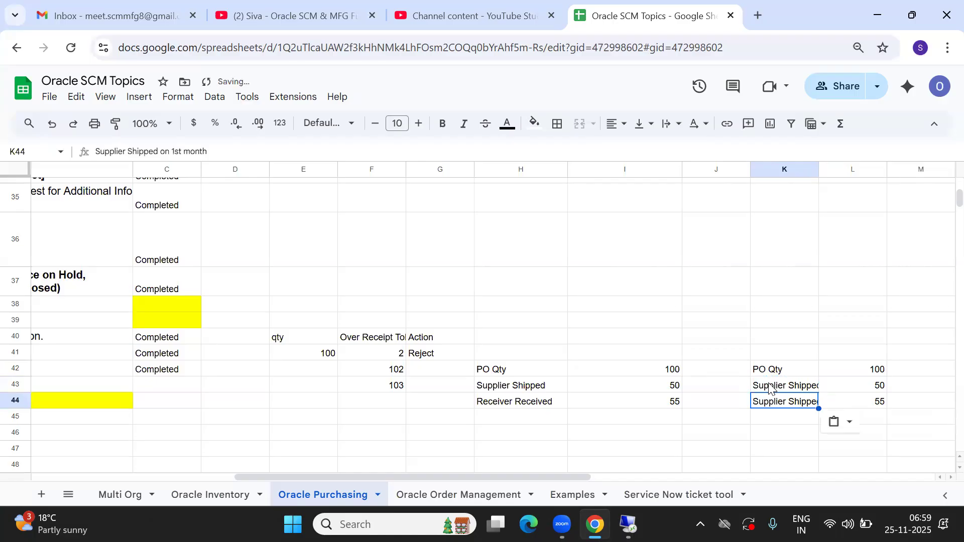
double_click(786, 404)
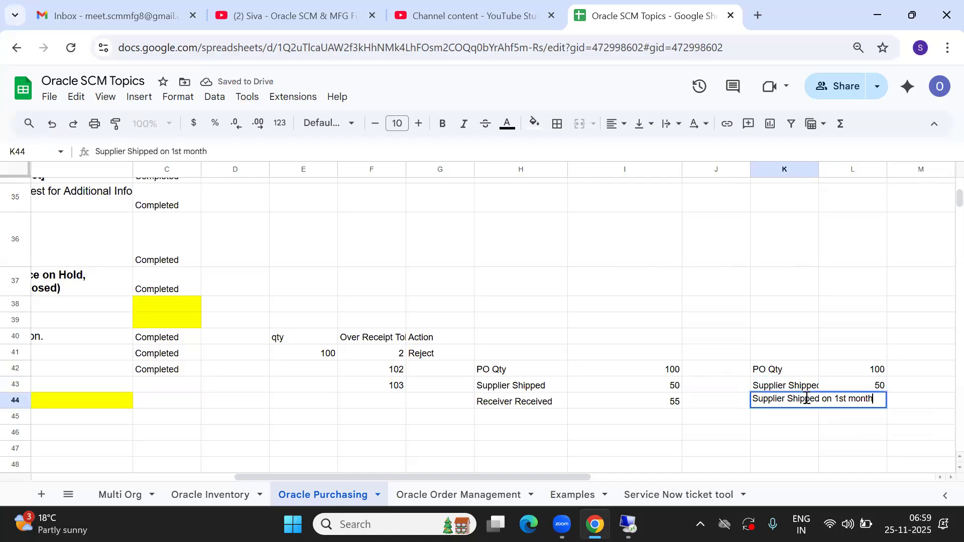
left_click(839, 399)
key("BackSpace")
key("Delete")
key("Delete")
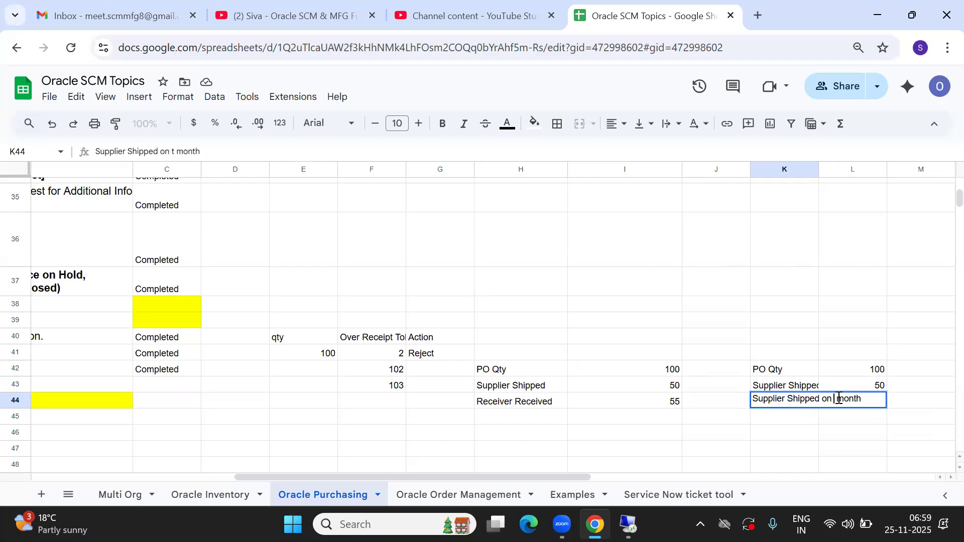
type("2nd")
left_click(875, 437)
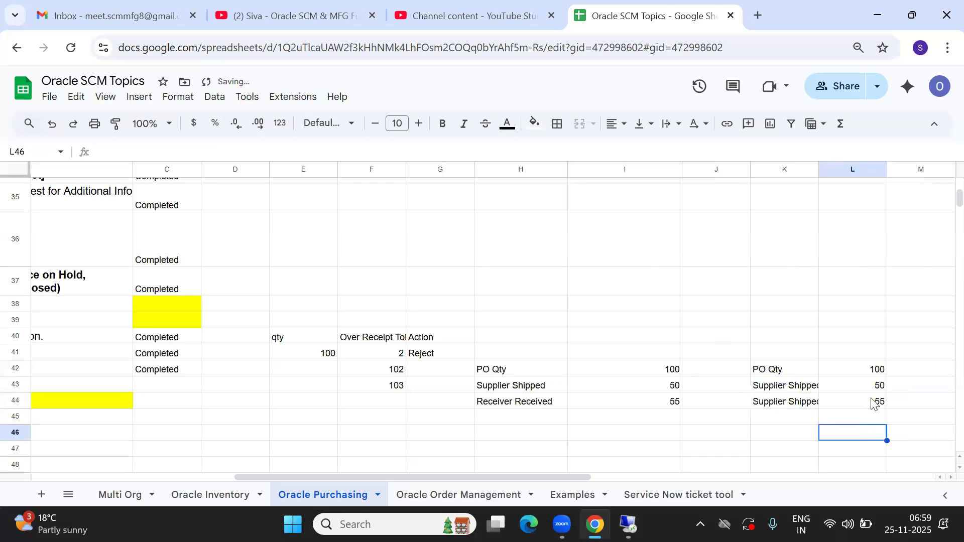
Step: Set the second month's shipped quantity in L44 to 50
left_click(872, 399)
type("500")
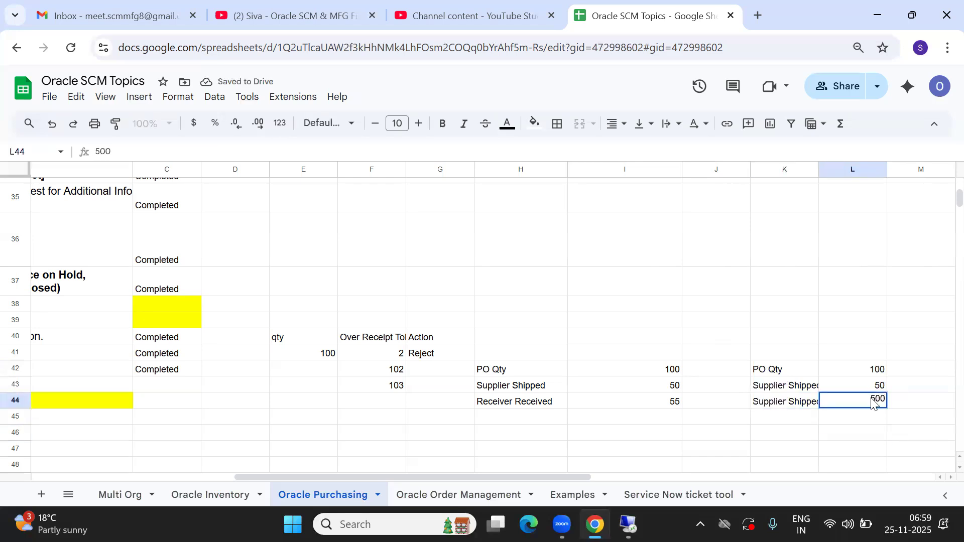
key("Tab")
double_click(873, 401)
type("5")
key("BackSpace")
key("BackSpace")
left_click(904, 370)
Step: Enter the label "PO Number" in K41, above the copied PO Qty label
left_click(797, 351)
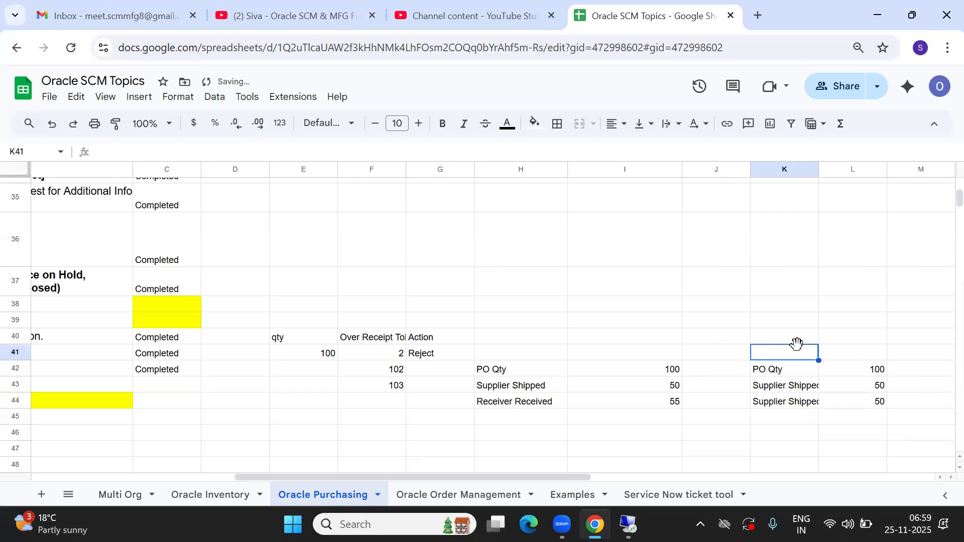
type("PO nUM")
key("BackSpace")
key("BackSpace")
key("BackSpace")
type("N")
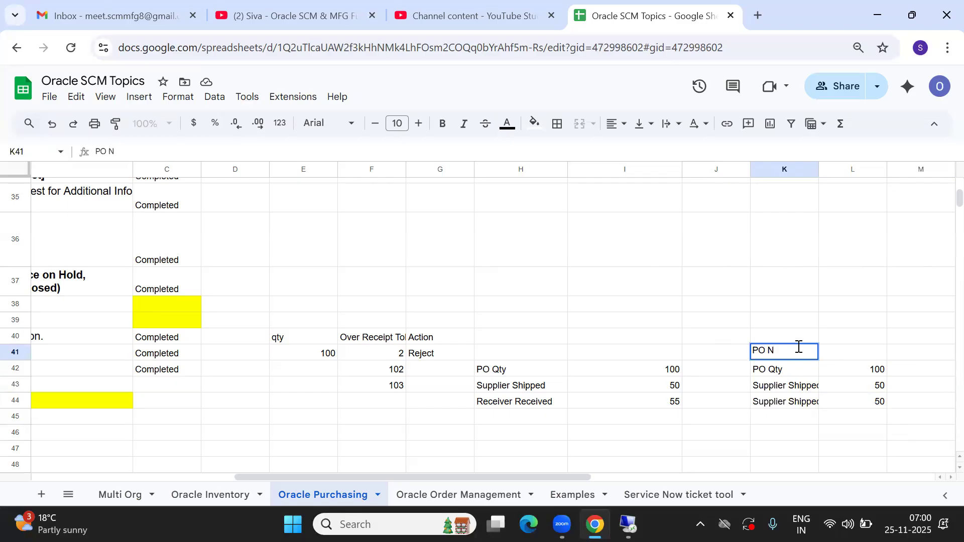
type("umber")
key("Tab")
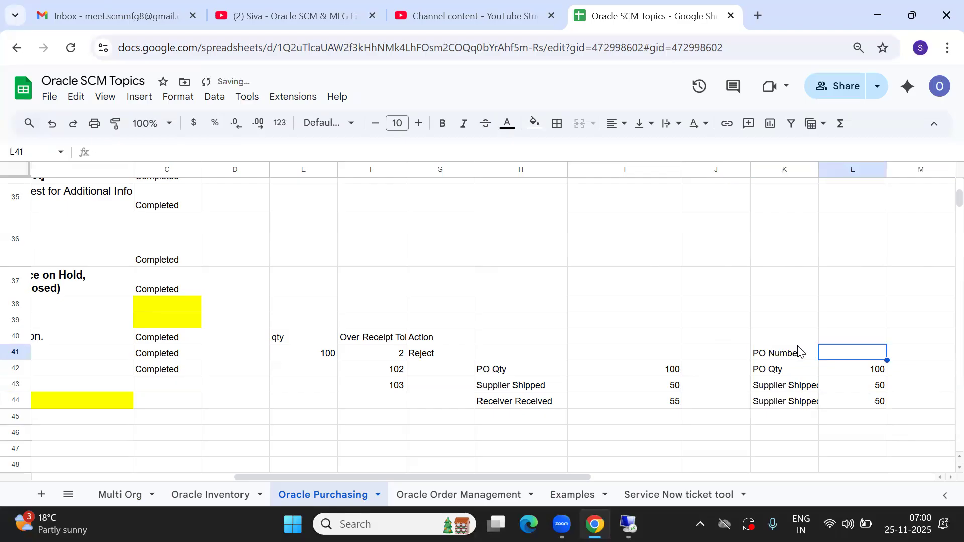
Step: Move the "PO Number" label from K41 up to K40
left_click(806, 357)
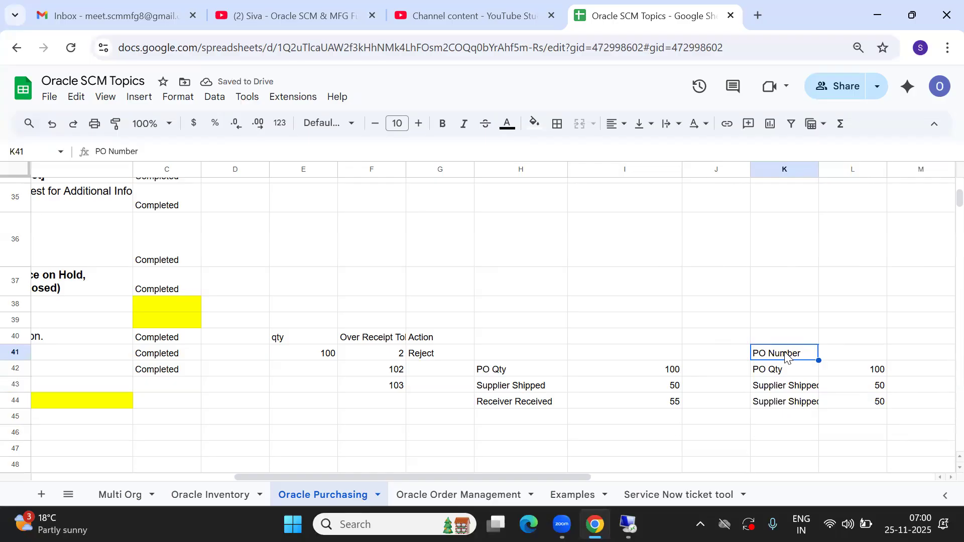
key("ctrl+c")
key("Up")
key("ctrl+v")
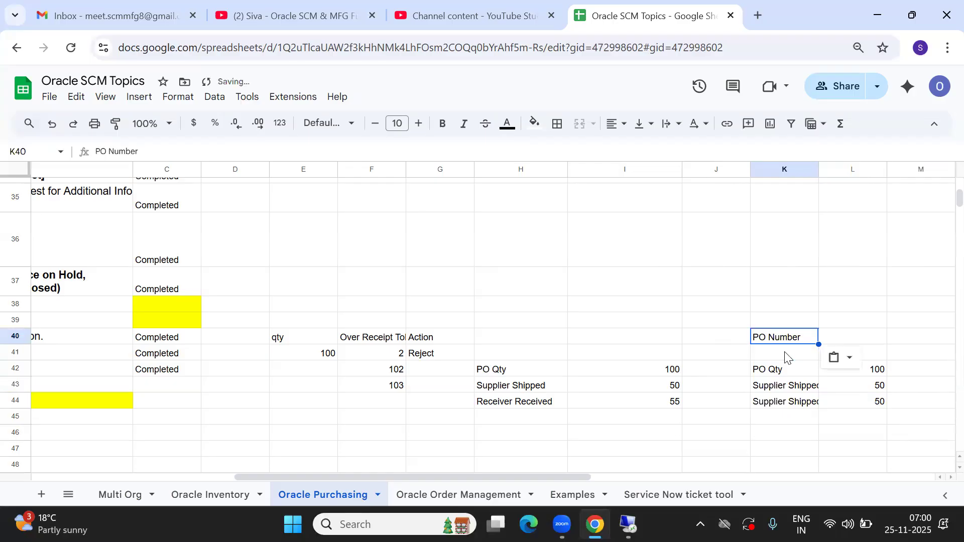
Step: Enter the purchase order number in L40 beside its label and correct its last digit
key("Right")
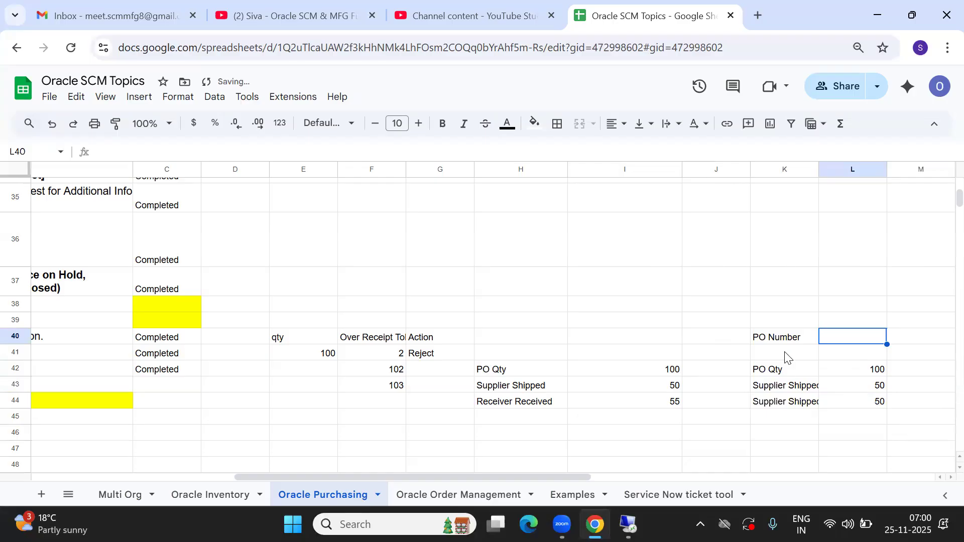
type("40032")
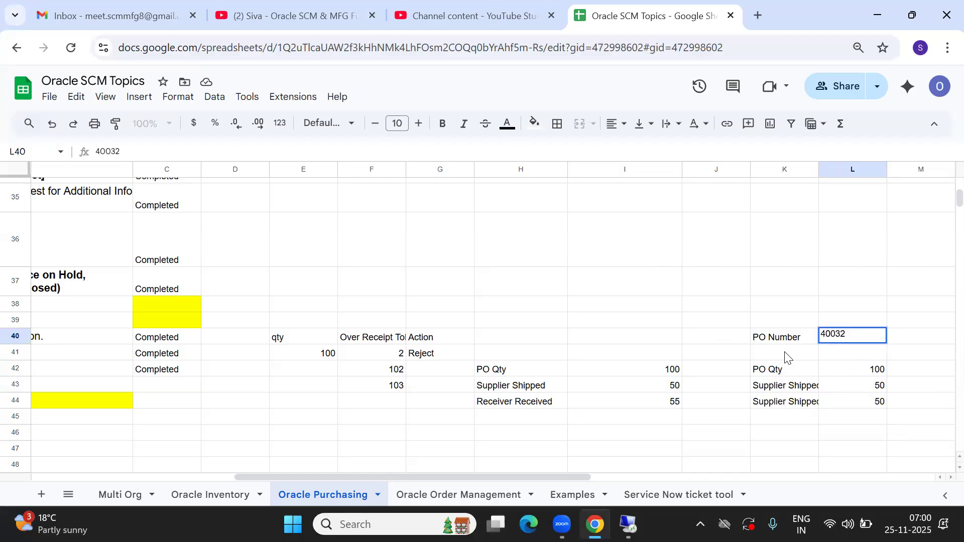
key("Tab")
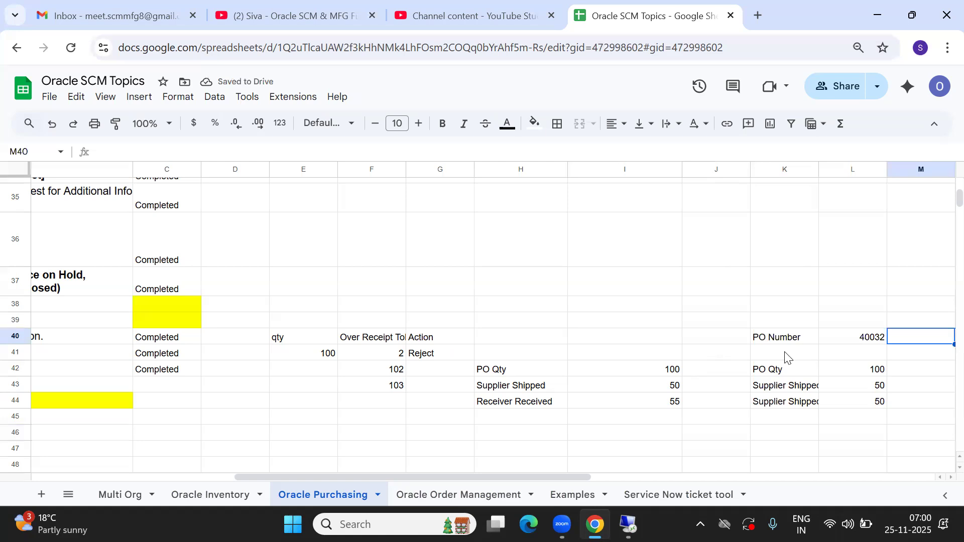
key("Left")
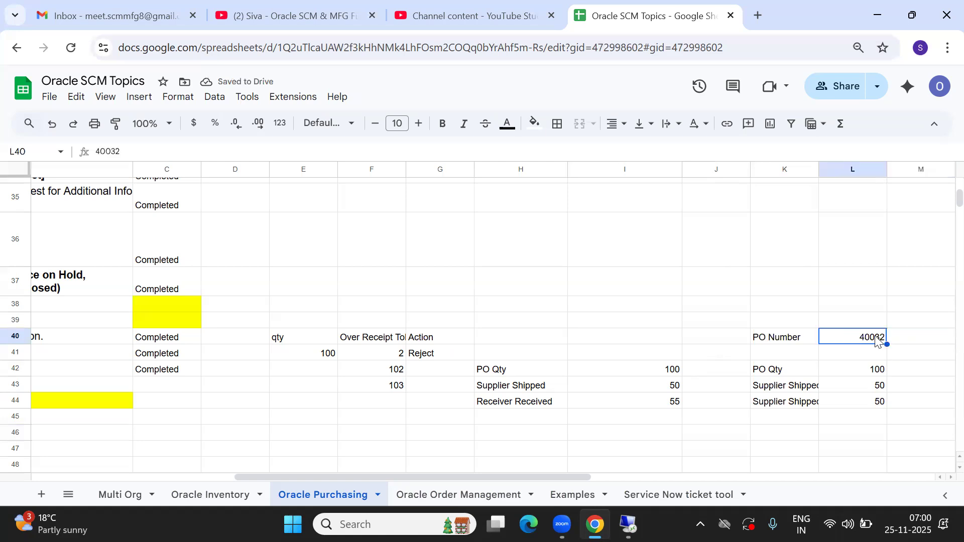
double_click(878, 335)
key("BackSpace")
type("3")
key("Tab")
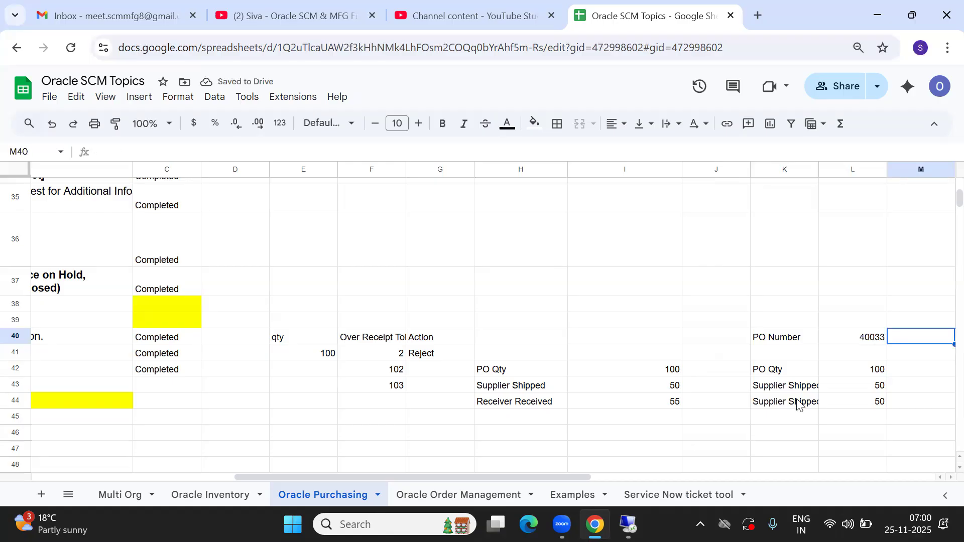
Step: Enter 5007 in M40, beside the purchase order number, for the two supplier shipments
left_click_drag(782, 390, 780, 409)
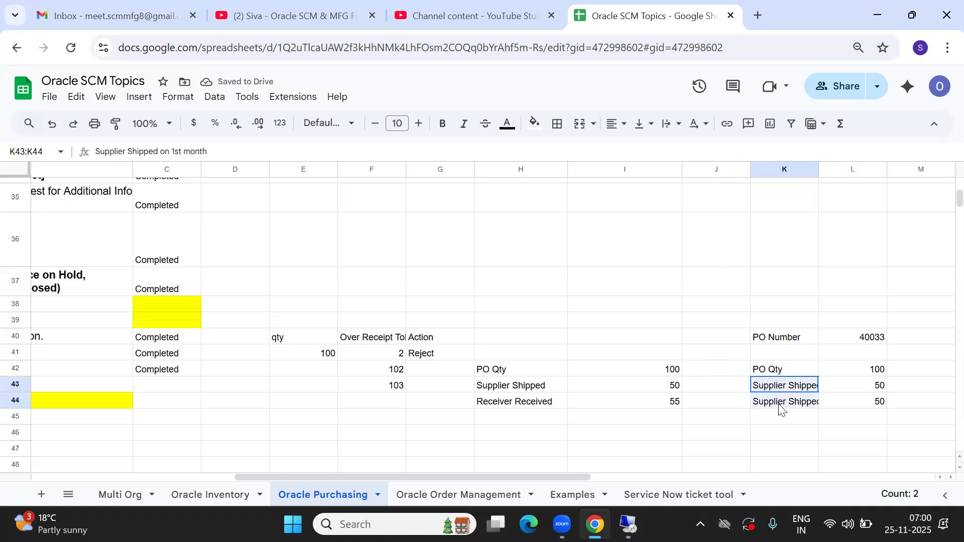
left_click(915, 343)
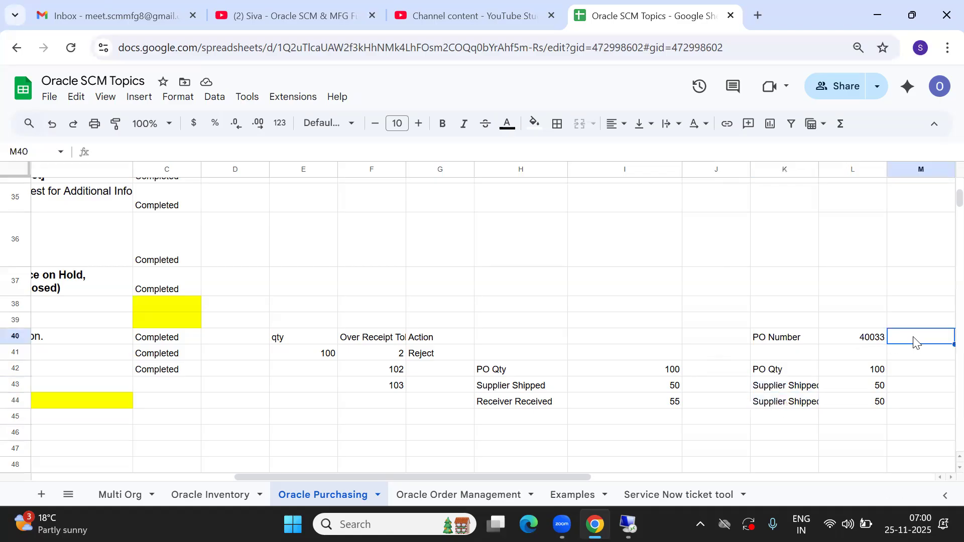
type("5007")
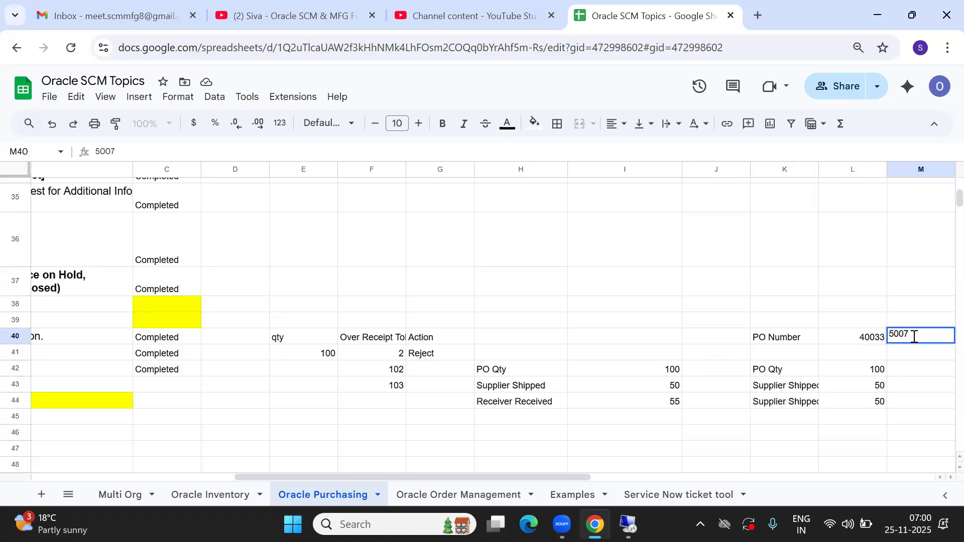
key("Tab")
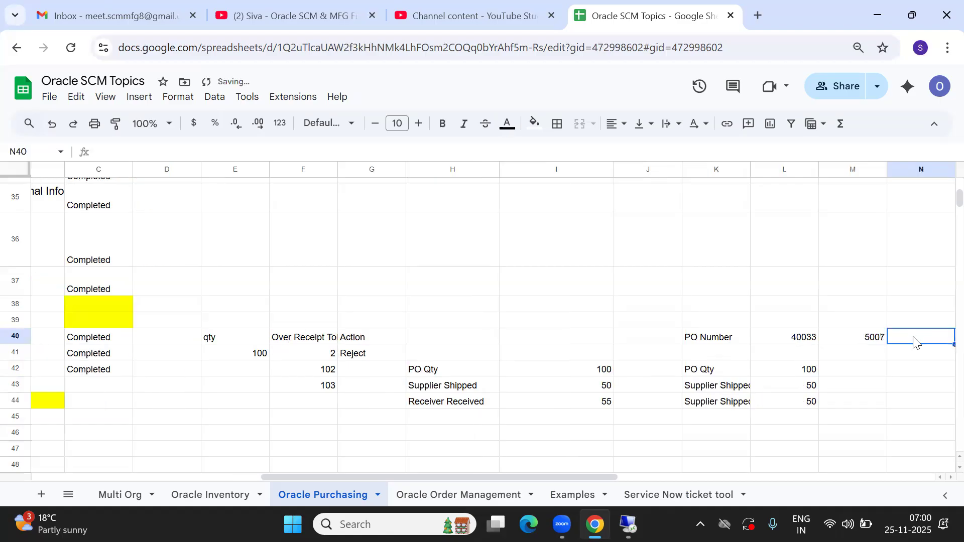
Step: Review the new example in K40:M44, comparing the PO number, the number beside it and the two monthly shipments
key("Left")
key("Left")
key("Right")
key("Left")
key("Right")
key("Left")
key("Right")
key("Left")
key("Right")
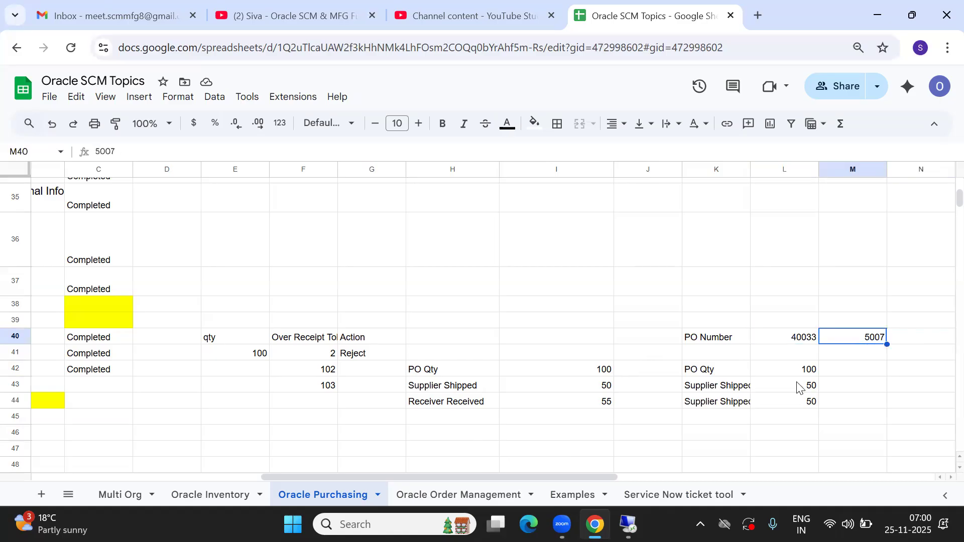
left_click_drag(724, 391, 725, 403)
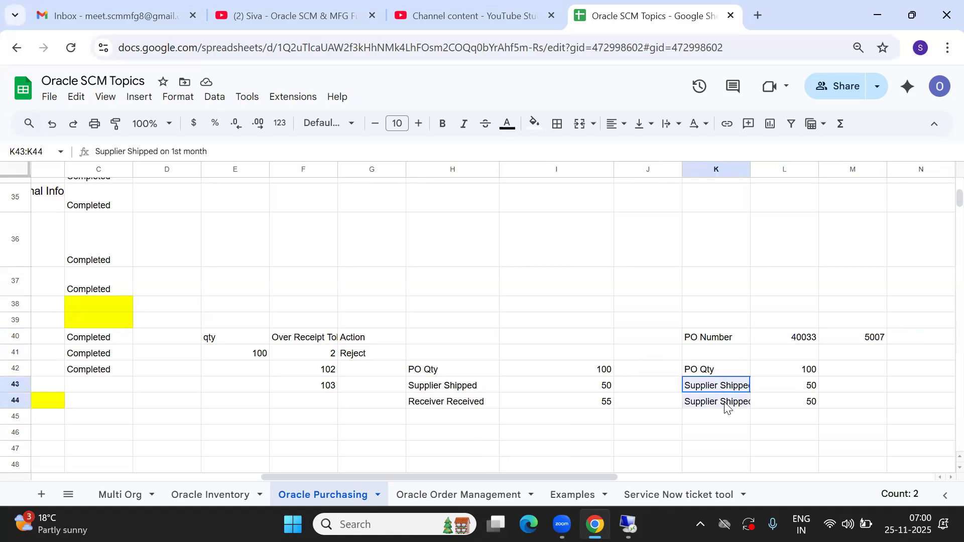
left_click(870, 340)
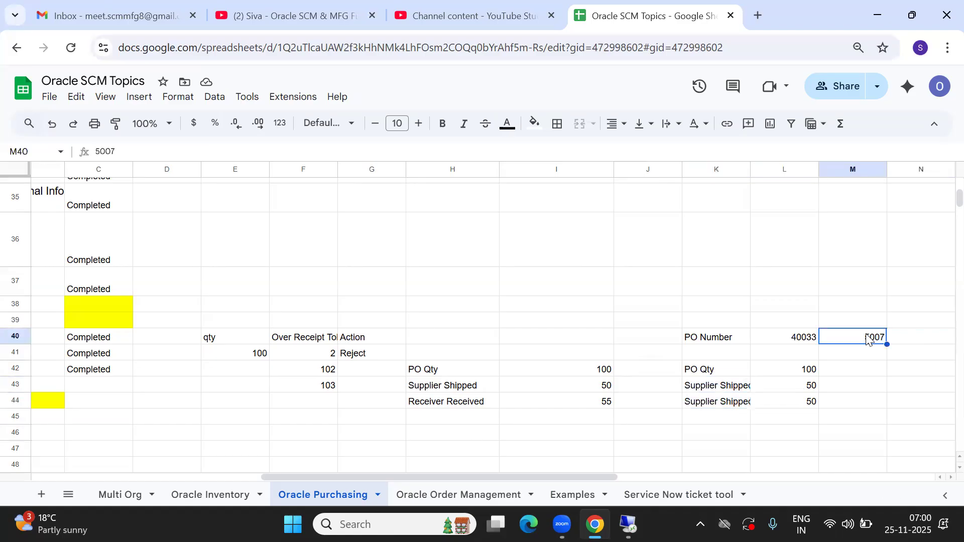
left_click(804, 388)
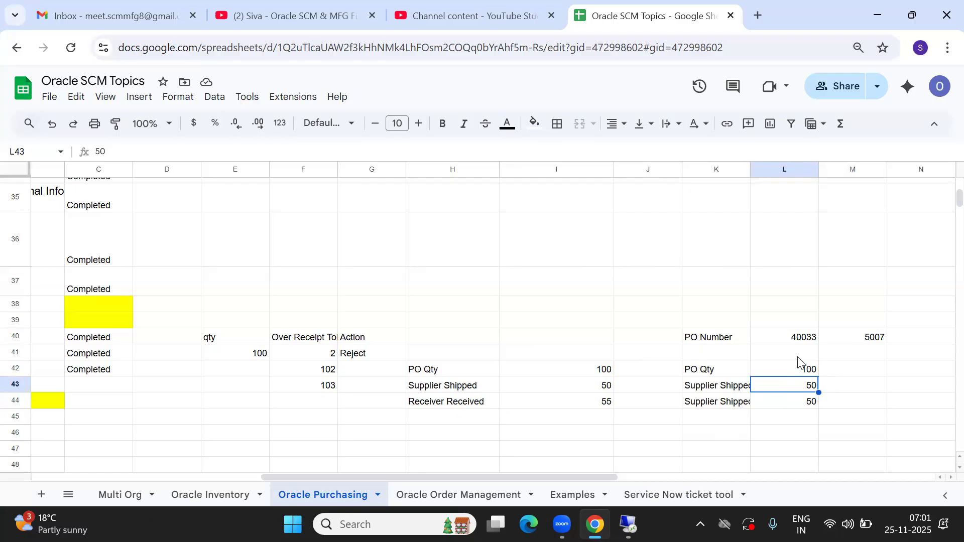
left_click_drag(704, 339, 860, 401)
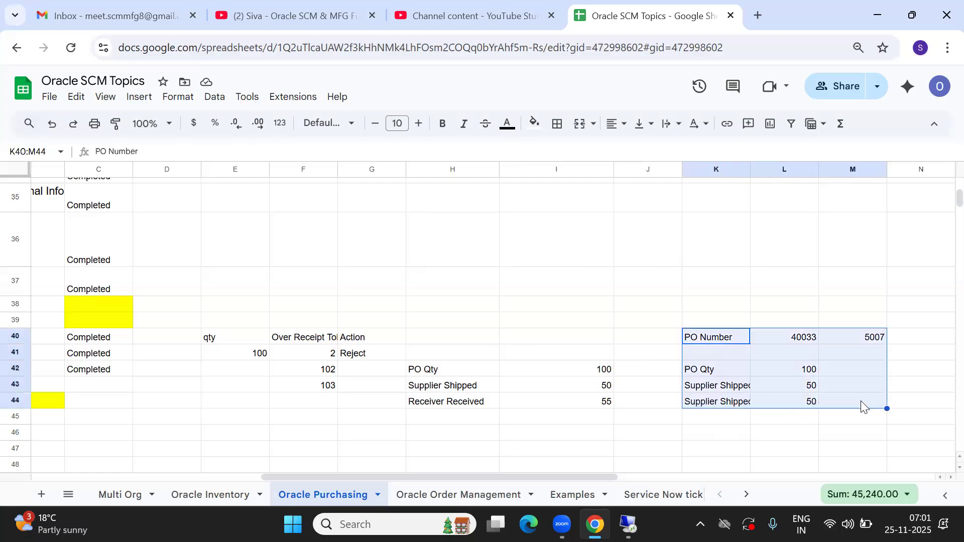
left_click(791, 433)
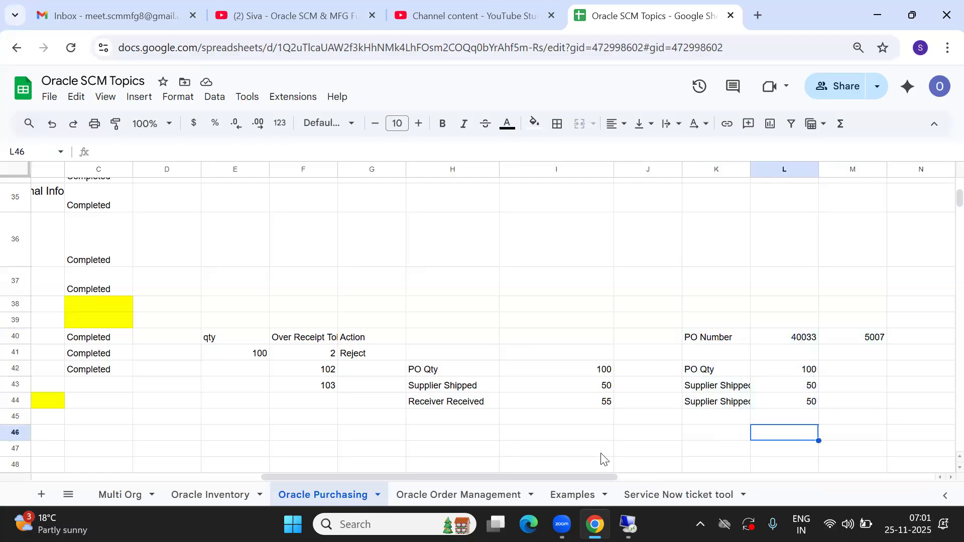
Step: Switch to the Oracle Applications remote session and find the existing purchase order by its number in the Purchase Order Summary
key("alt+Tab")
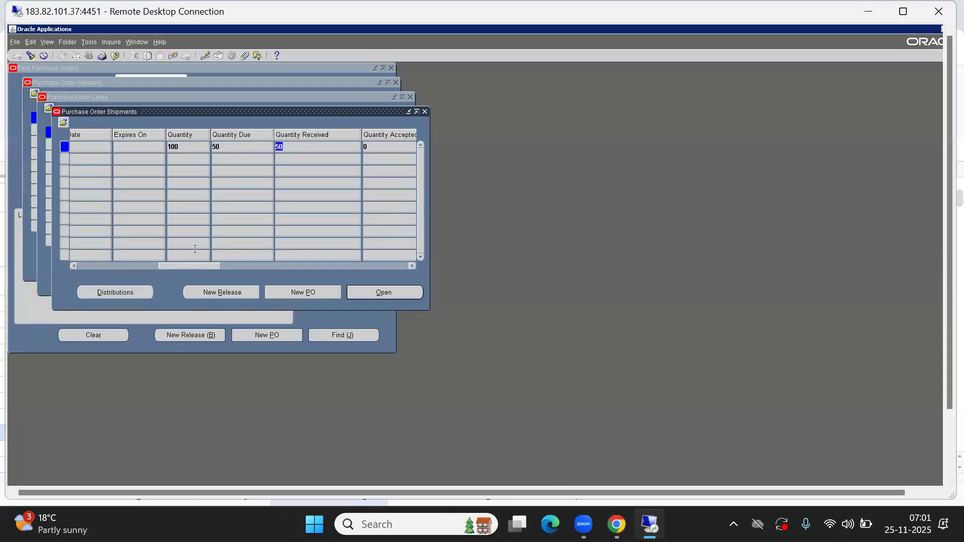
key("F4")
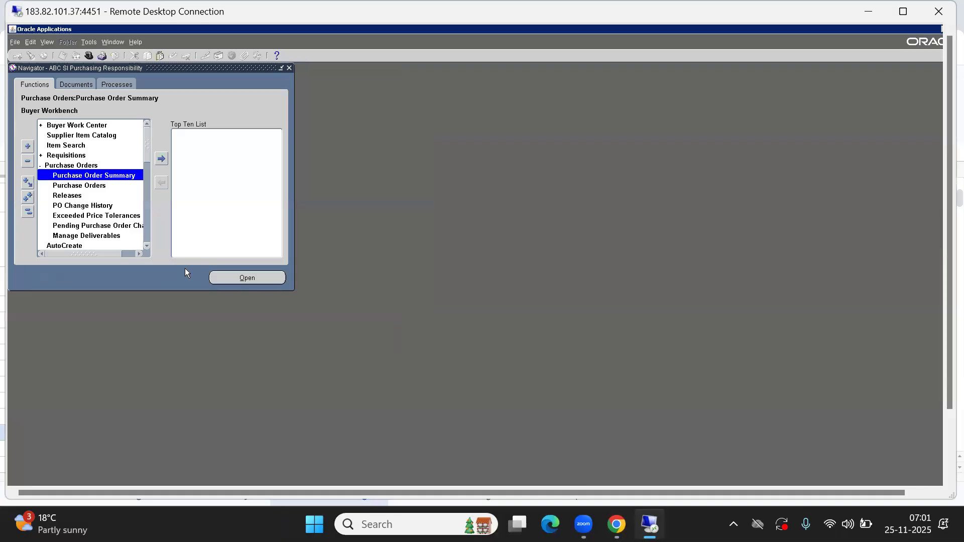
double_click(84, 176)
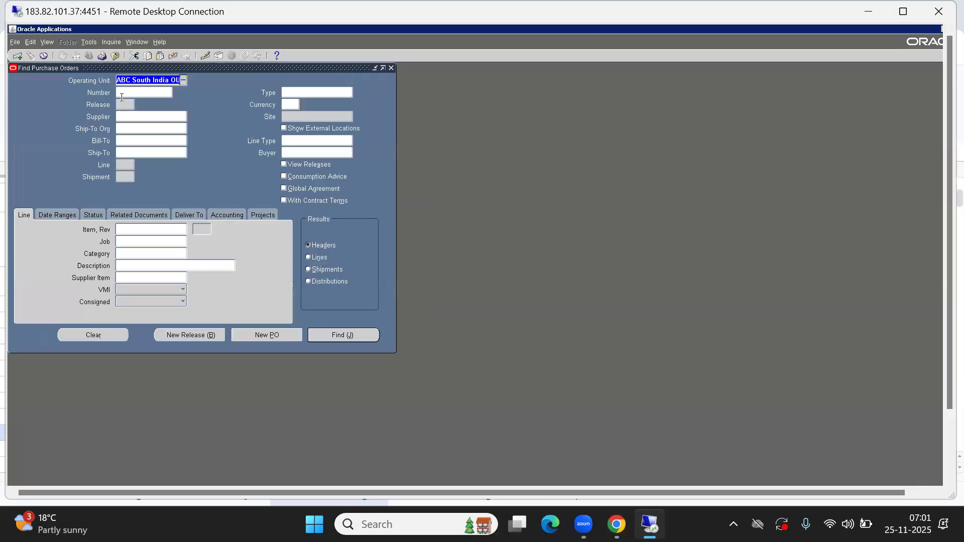
left_click(121, 95)
type("46033")
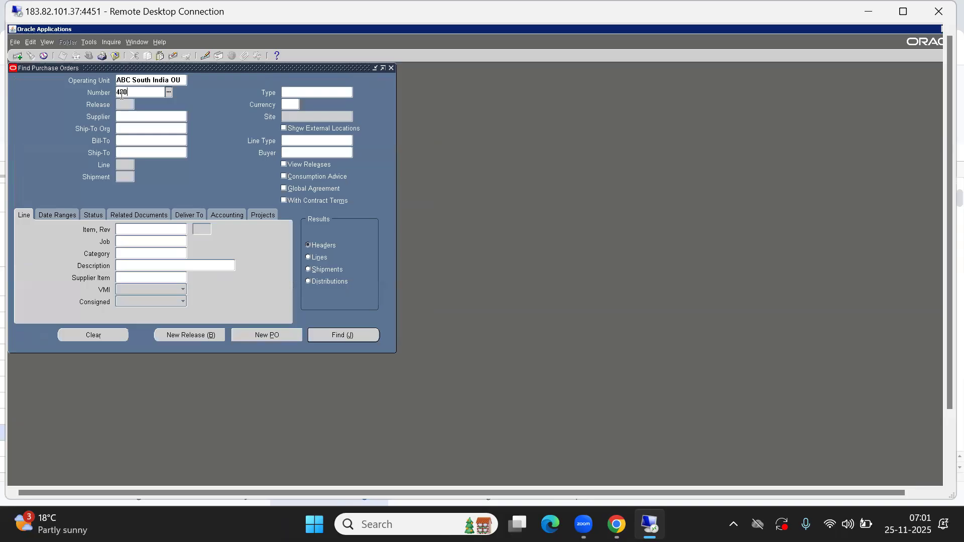
type("2")
key("Return")
Step: Copy the found document to a new Standard Purchase Order, including its attachments, and open the new order
left_click(88, 43)
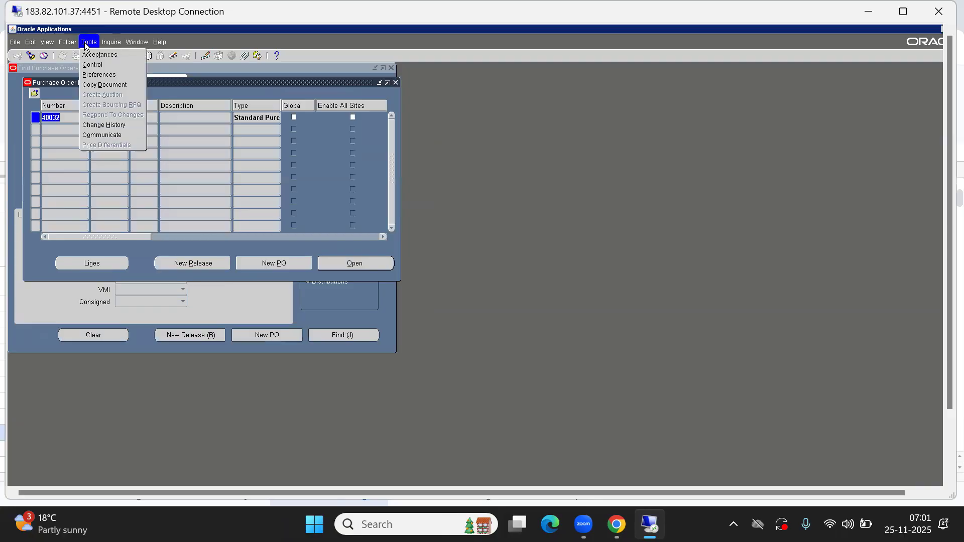
left_click(98, 84)
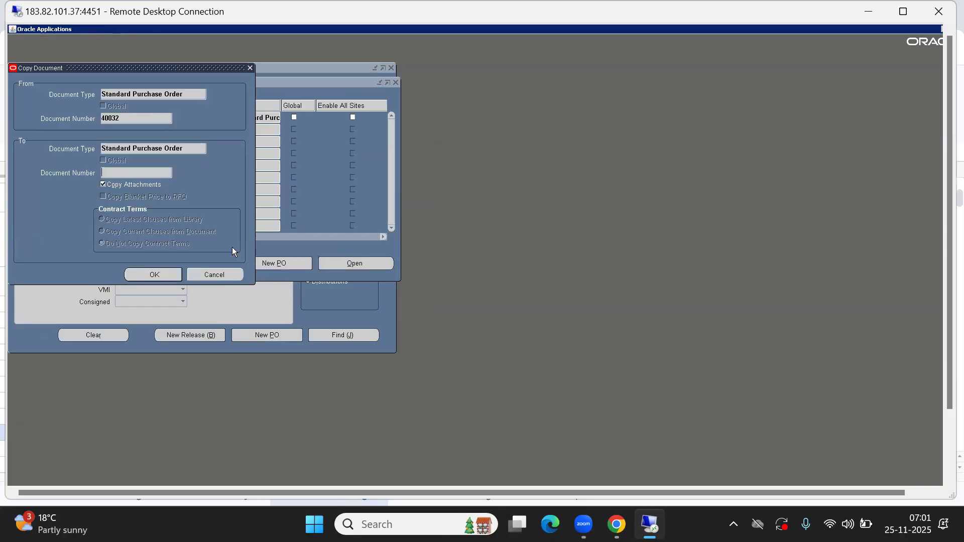
left_click(155, 275)
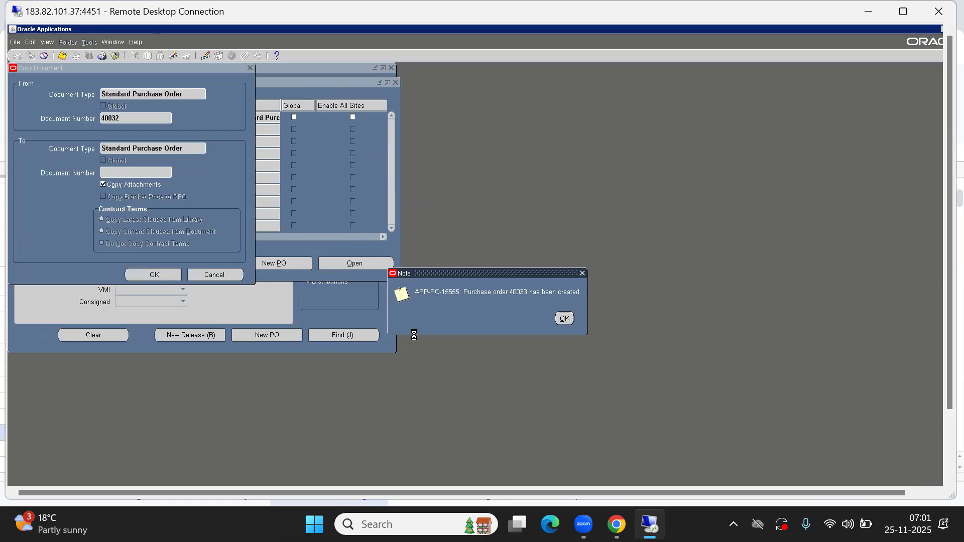
left_click(445, 352)
left_click(274, 324)
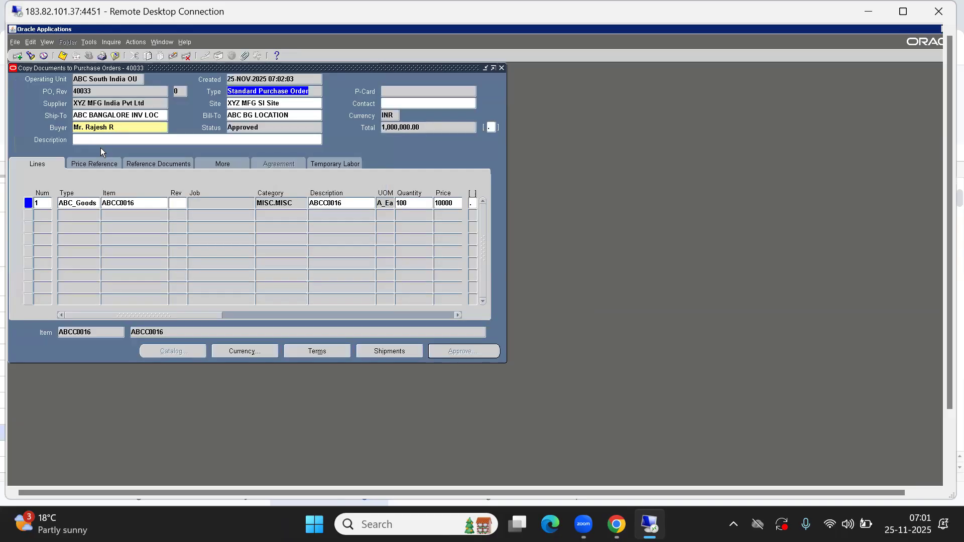
Step: Copy the new purchase order's number and close the purchase order forms
left_click(94, 91)
key("ctrl+c")
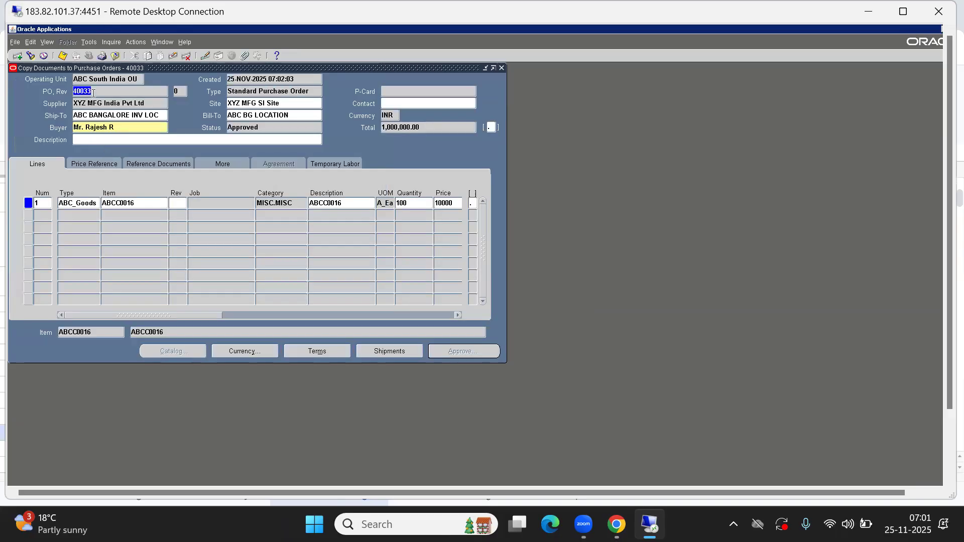
key("alt+f")
key("c")
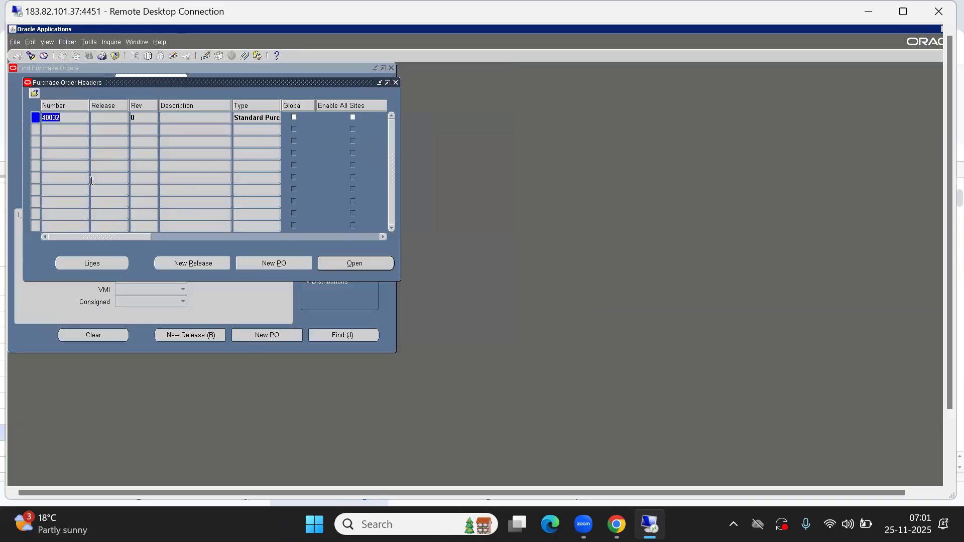
key("alt+f")
key("c")
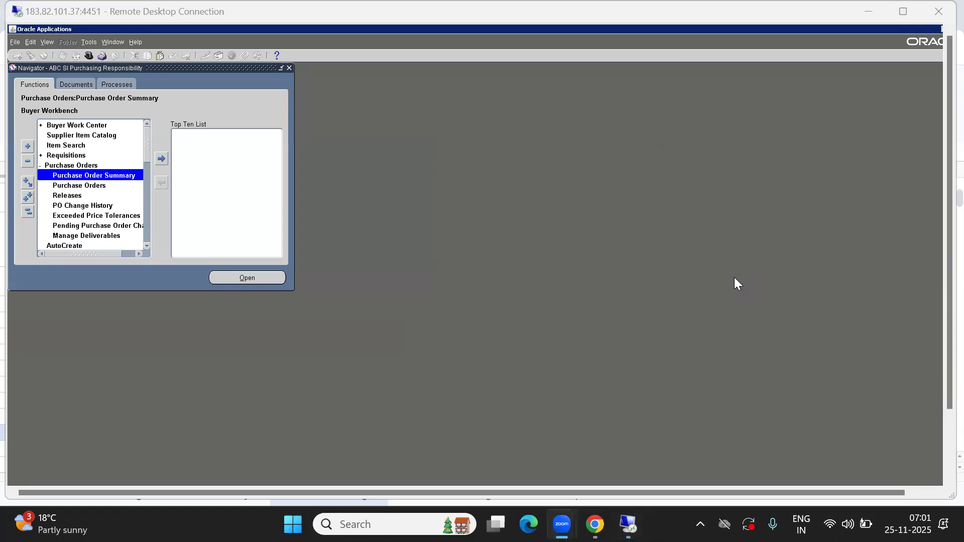
Step: Open the Receipts form under Receiving and find the expected receipts for the copied purchase order number
left_click(27, 212)
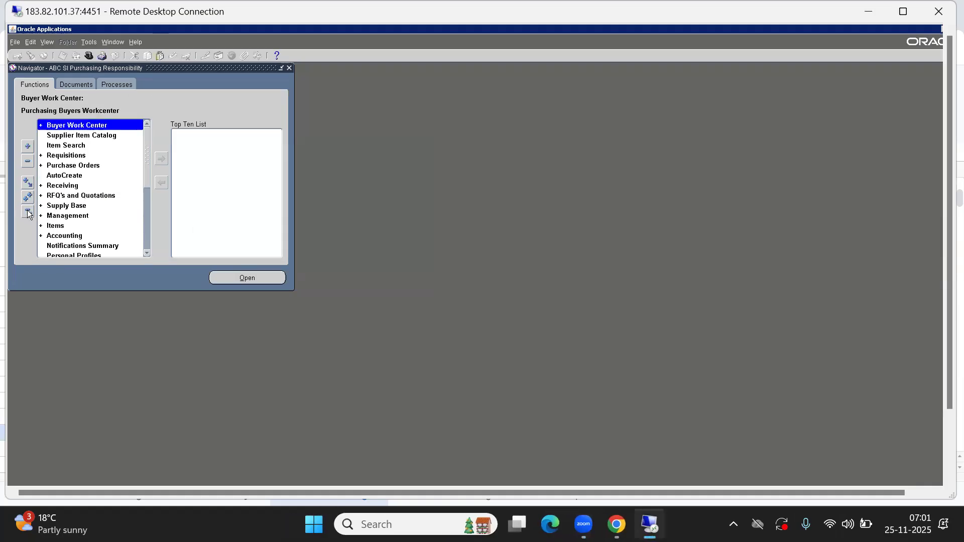
key("r")
key("r")
key("Return")
key("Return")
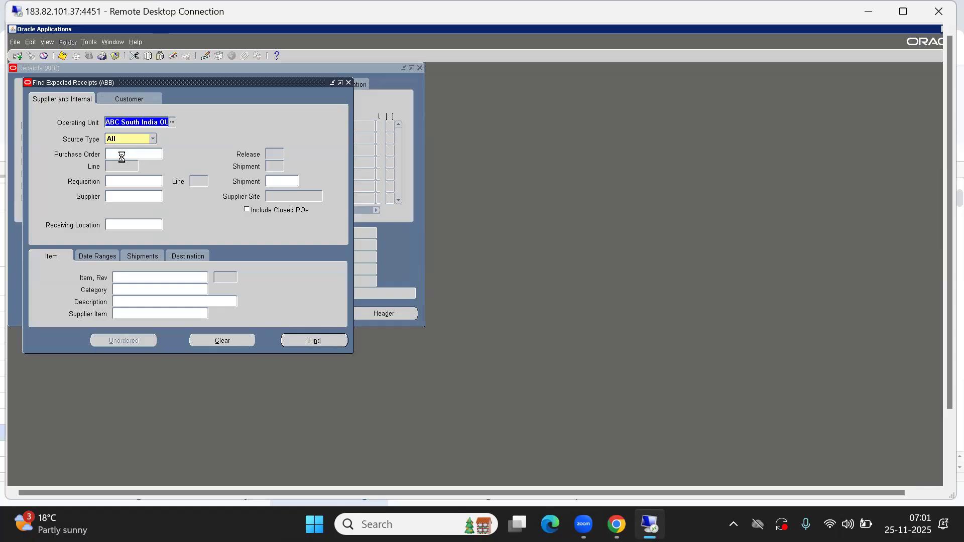
left_click(121, 155)
key("ctrl+v")
key("Return")
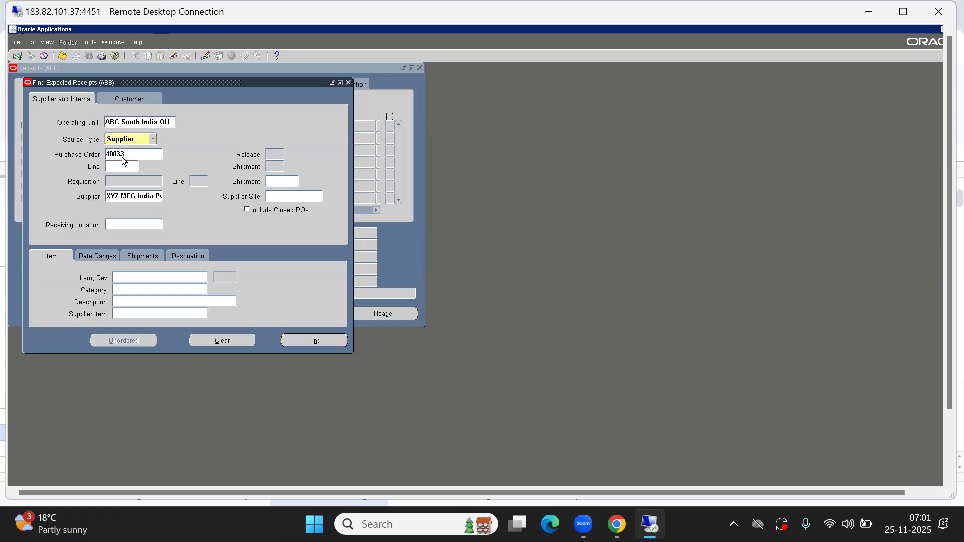
left_click(259, 283)
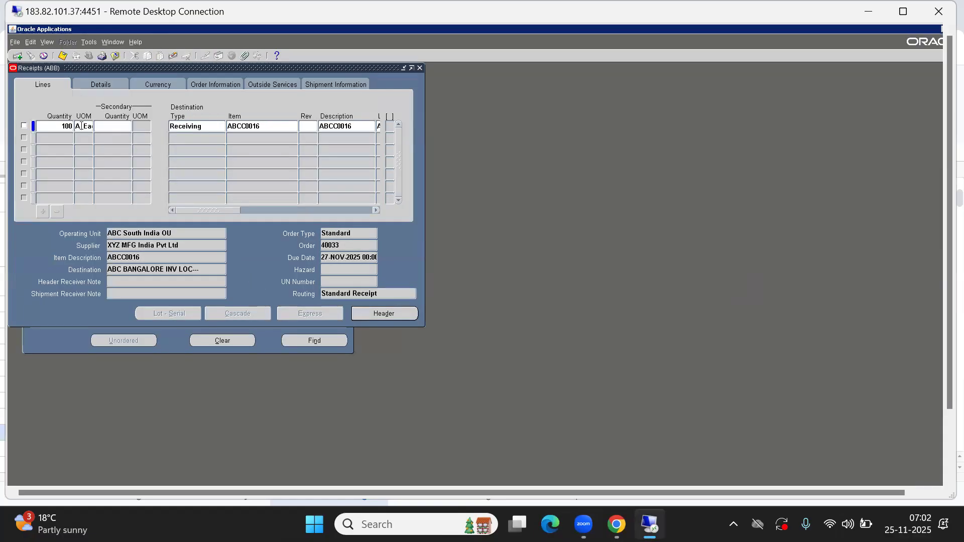
Step: Receive a quantity of 50 on the ABCC0016 line and select the receipt number in the Receipt Header
type("500")
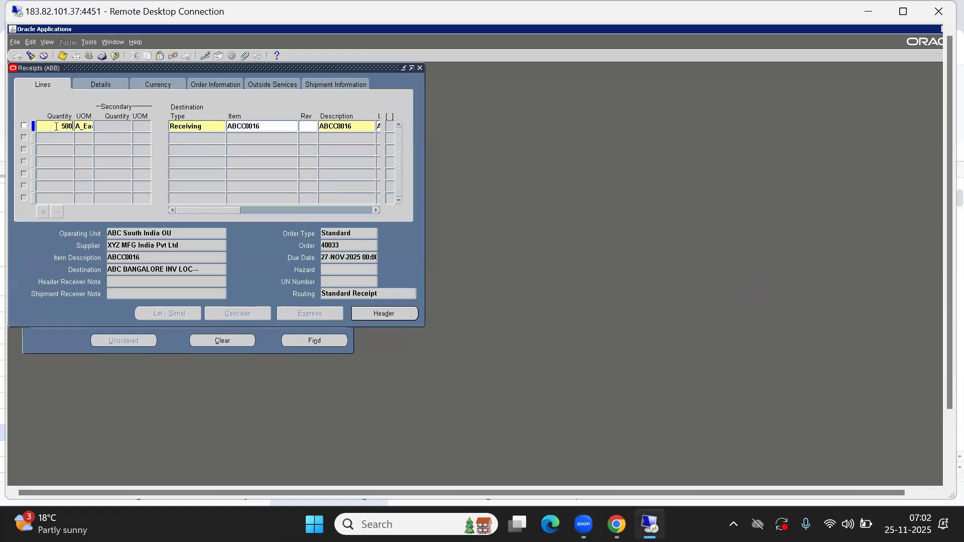
key("BackSpace")
key("Tab")
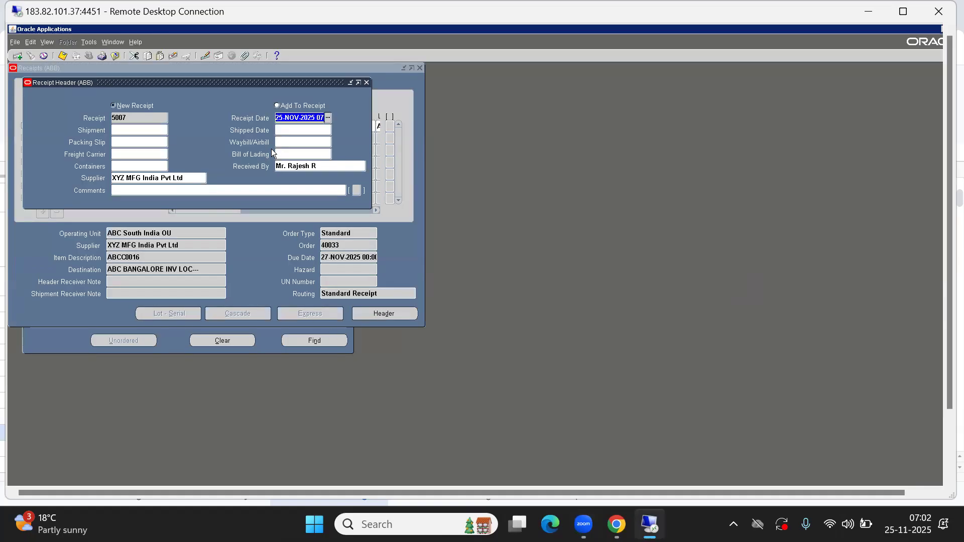
double_click(126, 117)
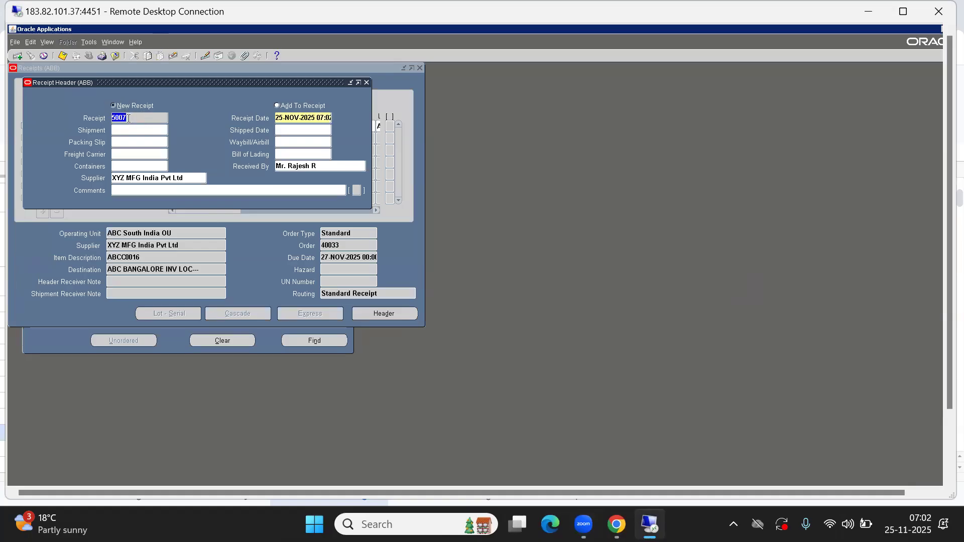
Step: Compare the receipt header with the PO number and receipt number in L40:M40 of the Oracle SCM Topics sheet
key("alt+Tab")
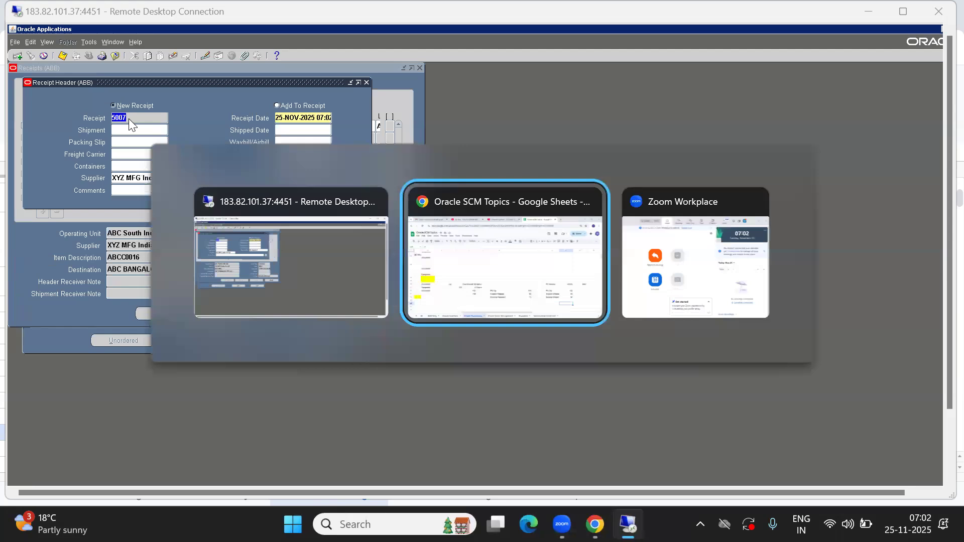
left_click(723, 337)
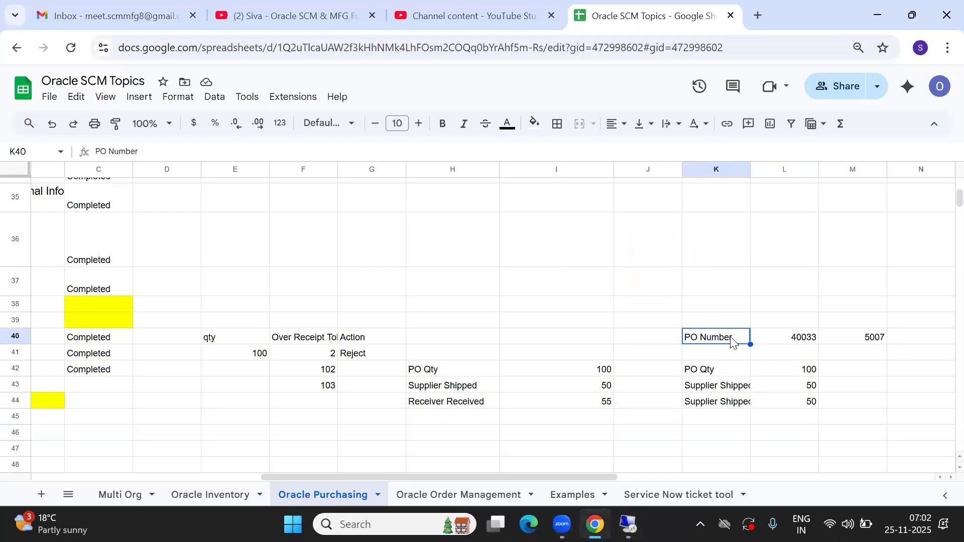
left_click_drag(779, 344, 854, 338)
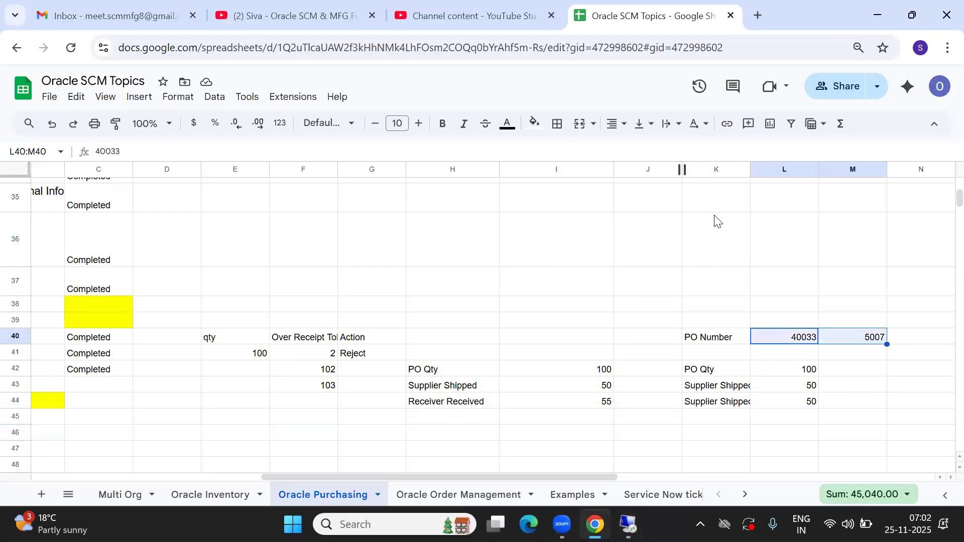
key("alt+Tab")
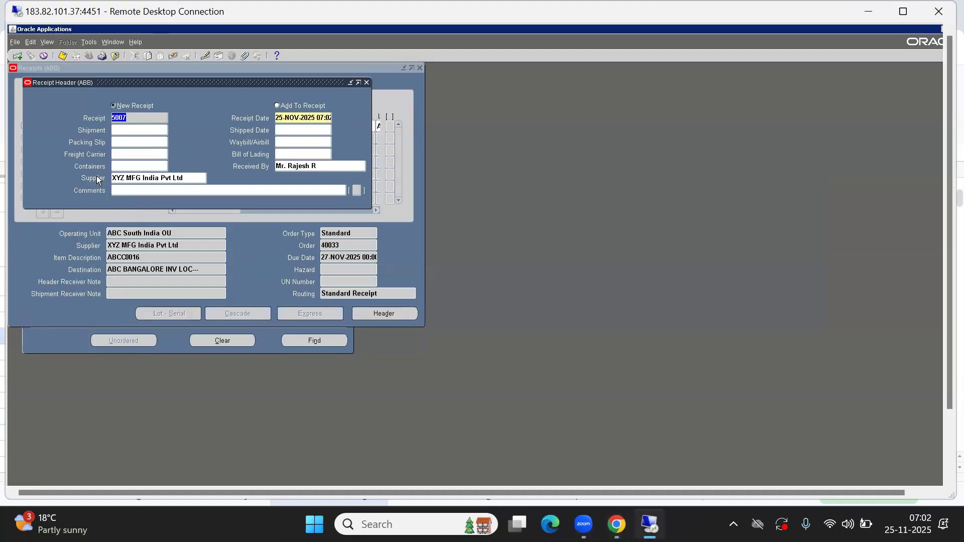
Step: Close the receipt and find the new purchase order's pending lines in Receiving Transactions
key("alt+f")
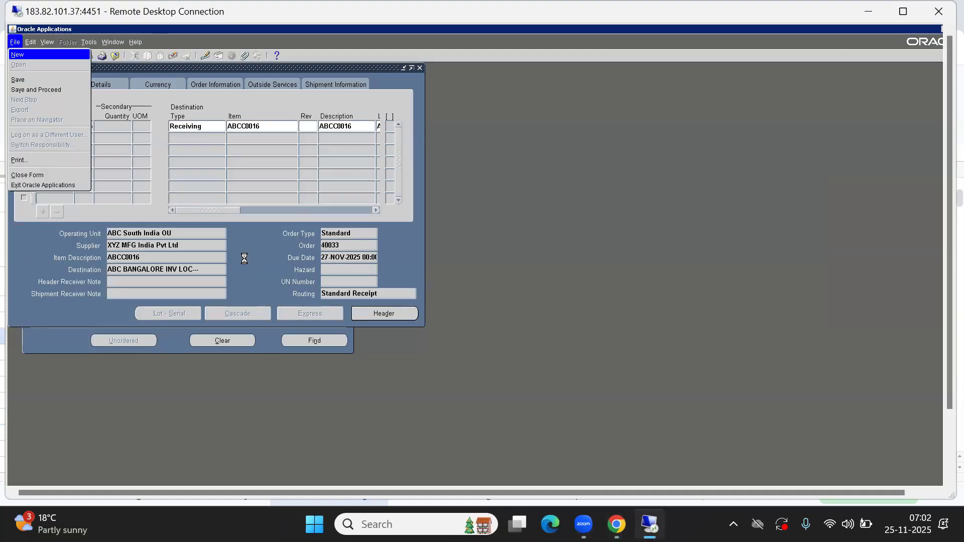
key("c")
double_click(71, 215)
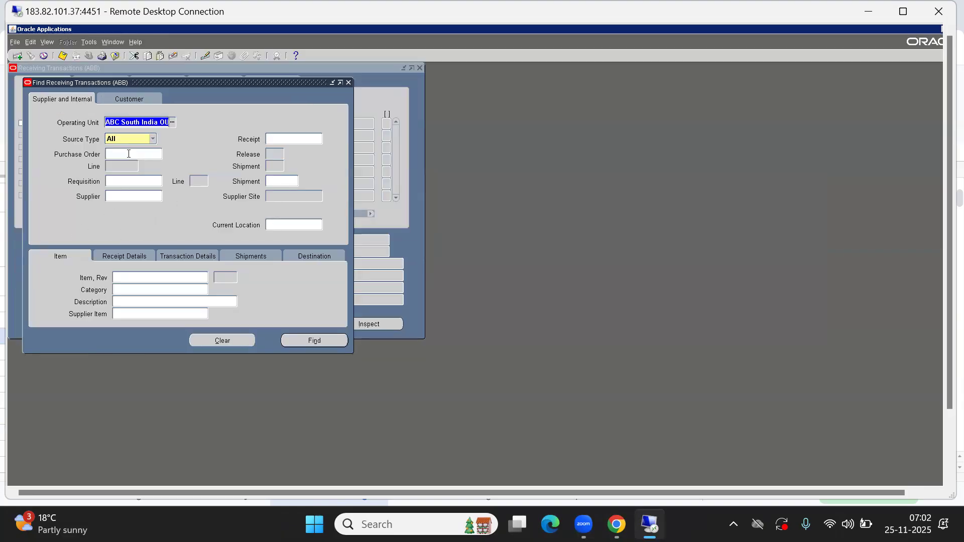
left_click(128, 153)
type("40033")
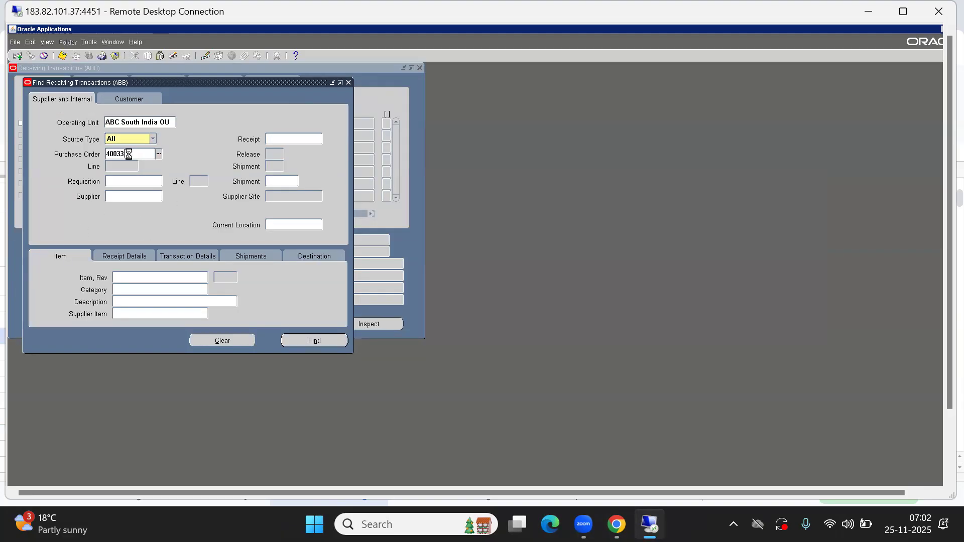
key("Tab")
key("Return")
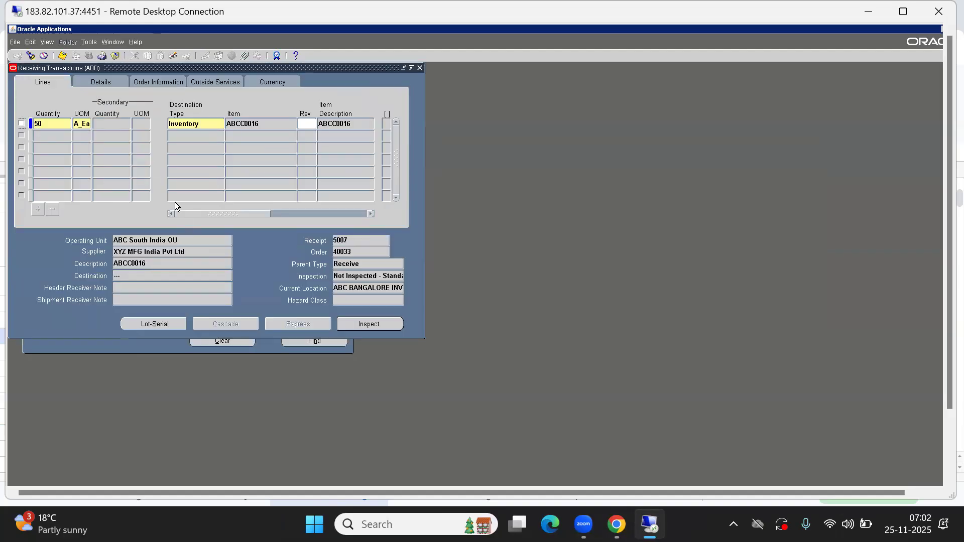
Step: Select the ABCC0016 inventory line for delivery and set its subinventory to ABC RM SUB
left_click(22, 124)
left_click_drag(202, 211, 323, 216)
left_click(274, 122)
key("ctrl+l")
key("Down")
key("Down")
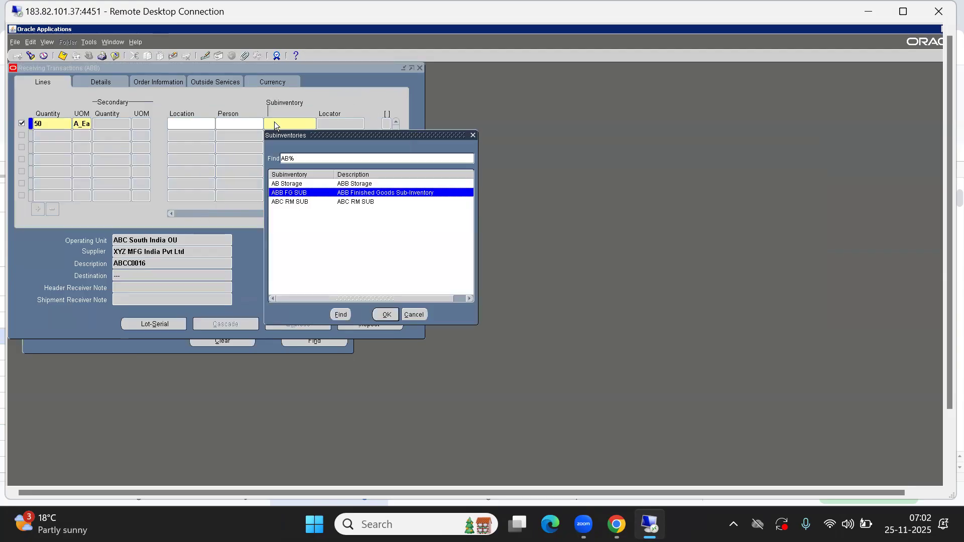
key("Return")
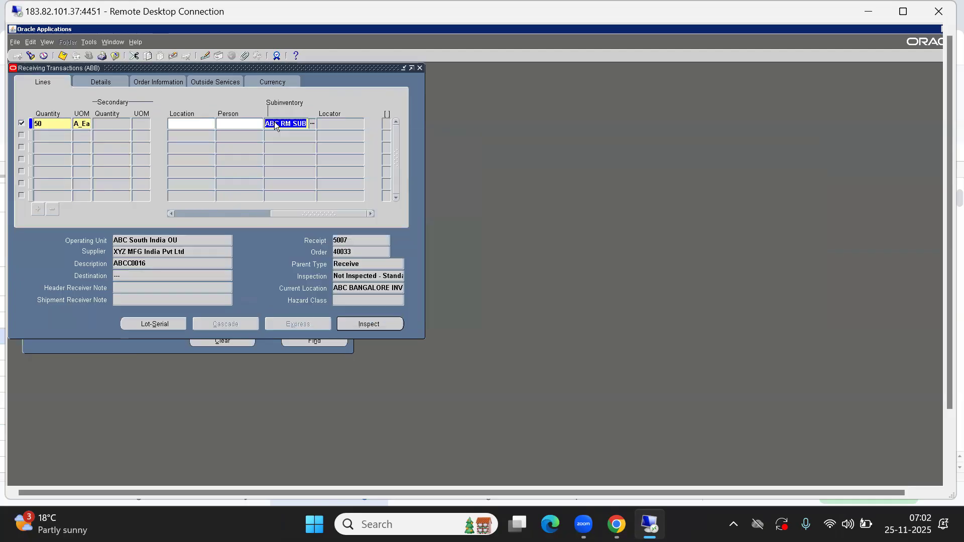
Step: Generate a lot for the ABCC0016 line with quantity 50, save the receiving transaction and close the form
left_click(62, 56)
left_click(571, 346)
left_click(150, 325)
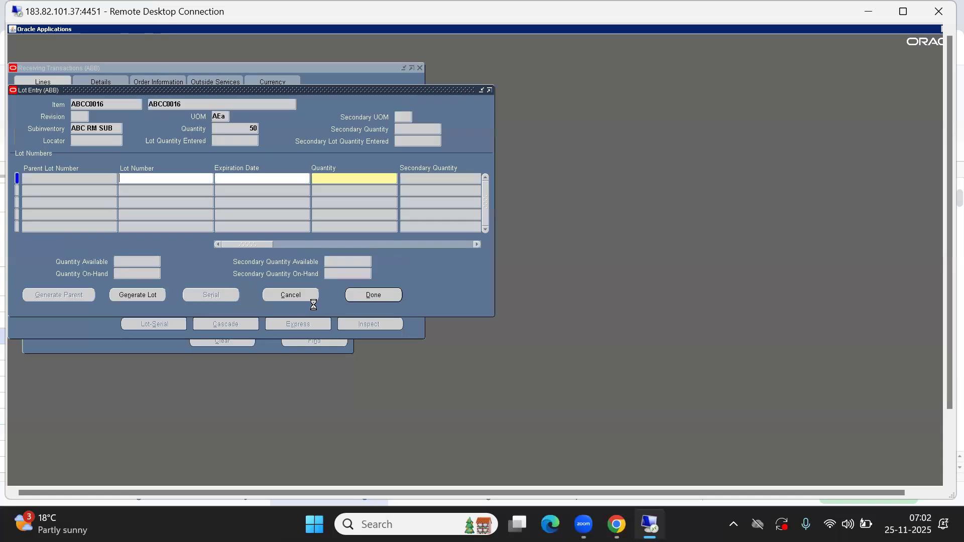
left_click(158, 289)
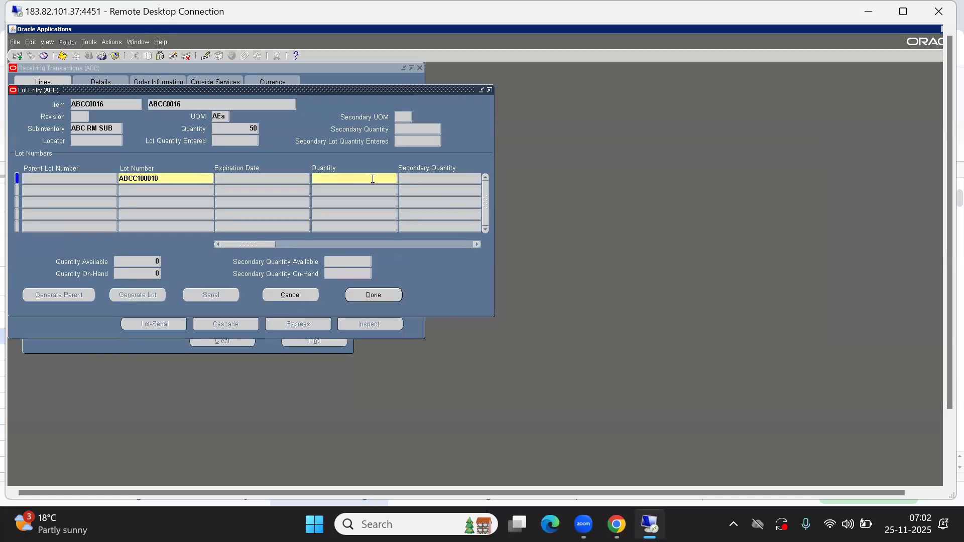
type("50")
left_click(385, 299)
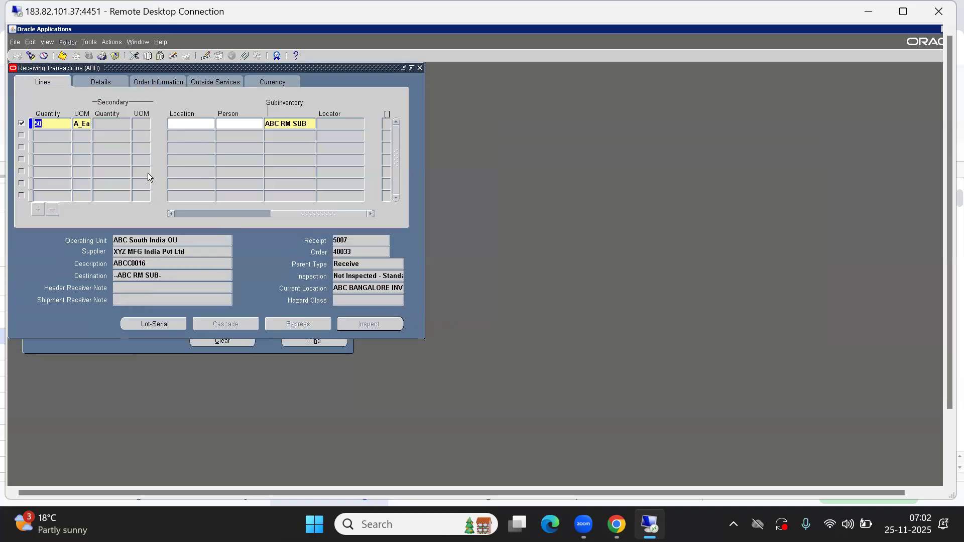
left_click(63, 56)
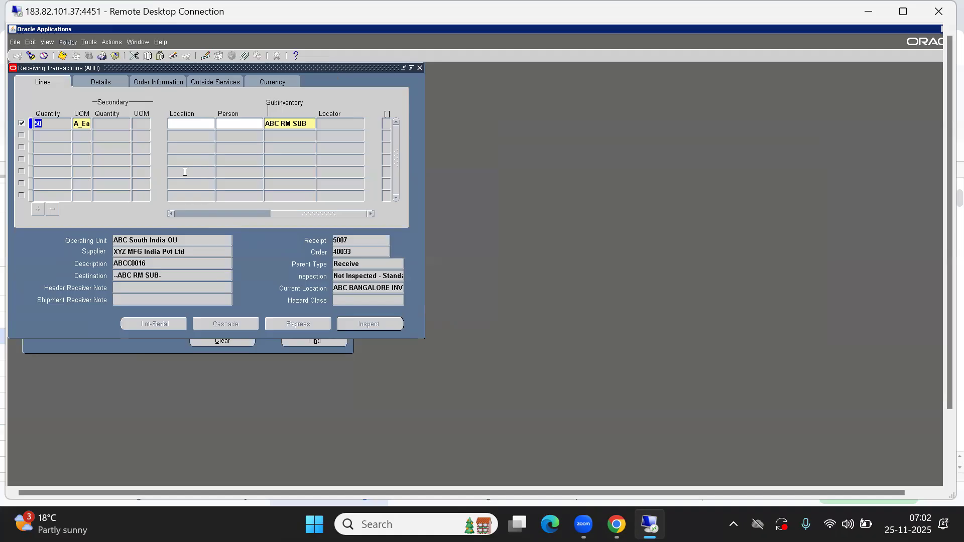
key("F4")
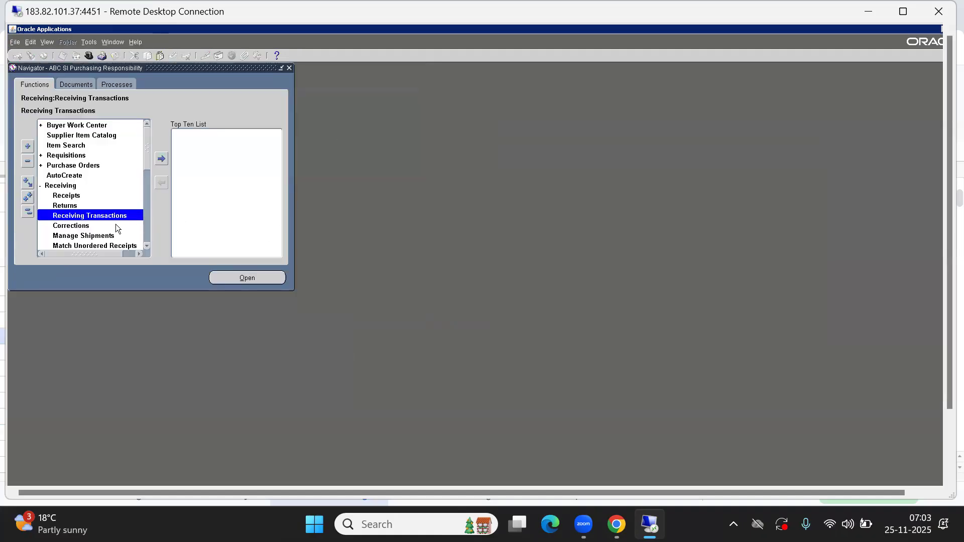
Step: Search Receipts for the new purchase order's expected receipts in the ABC South India OU operating unit
left_click(28, 213)
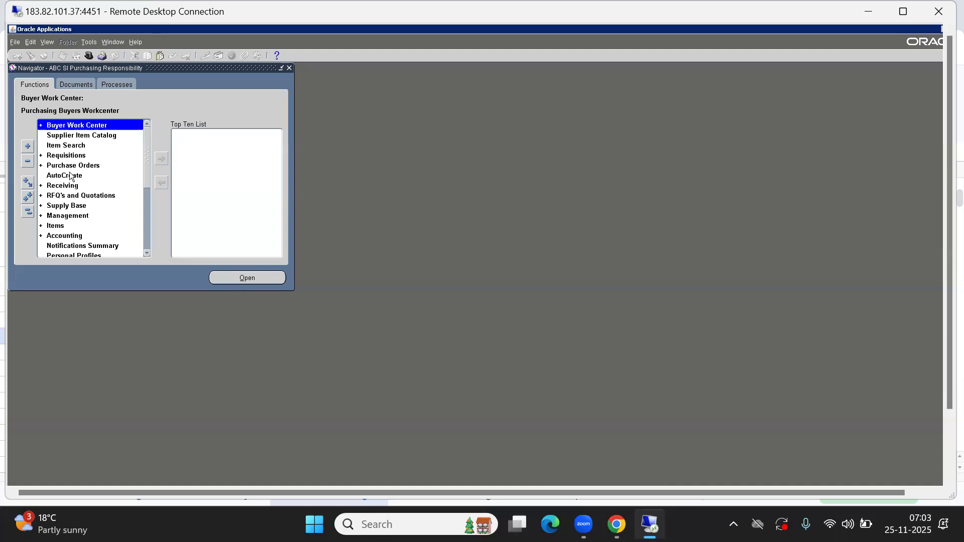
double_click(61, 185)
left_click(65, 194)
double_click(67, 196)
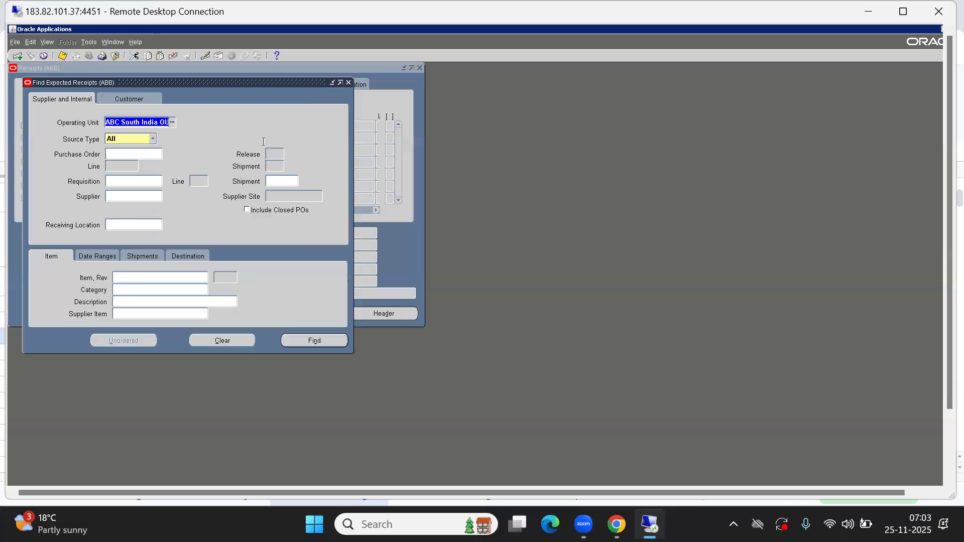
left_click(123, 152)
type("400")
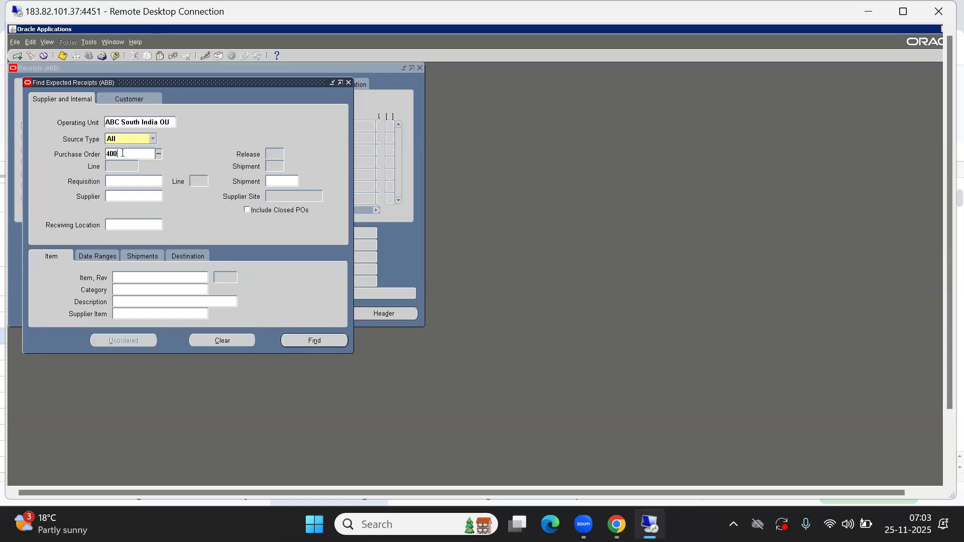
type("33")
key("Tab")
key("Return")
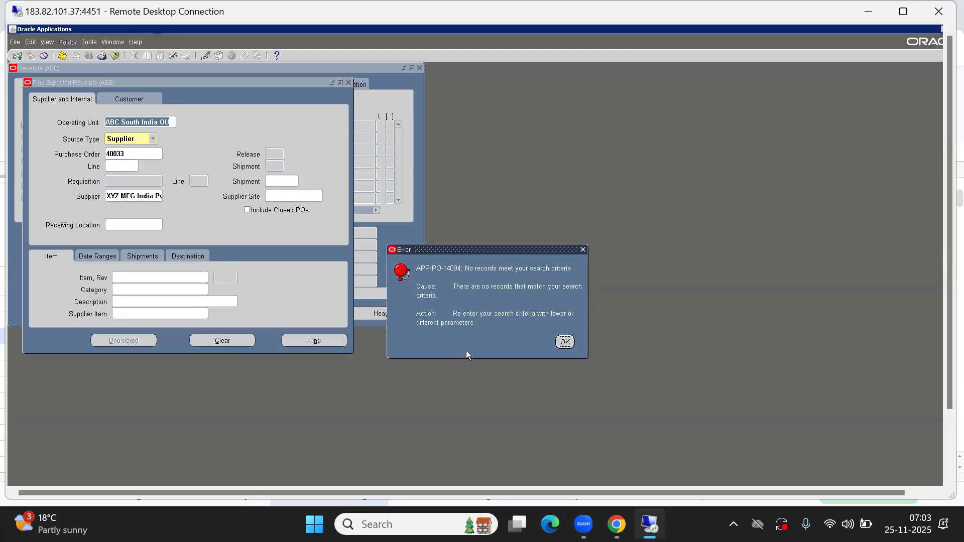
left_click(564, 342)
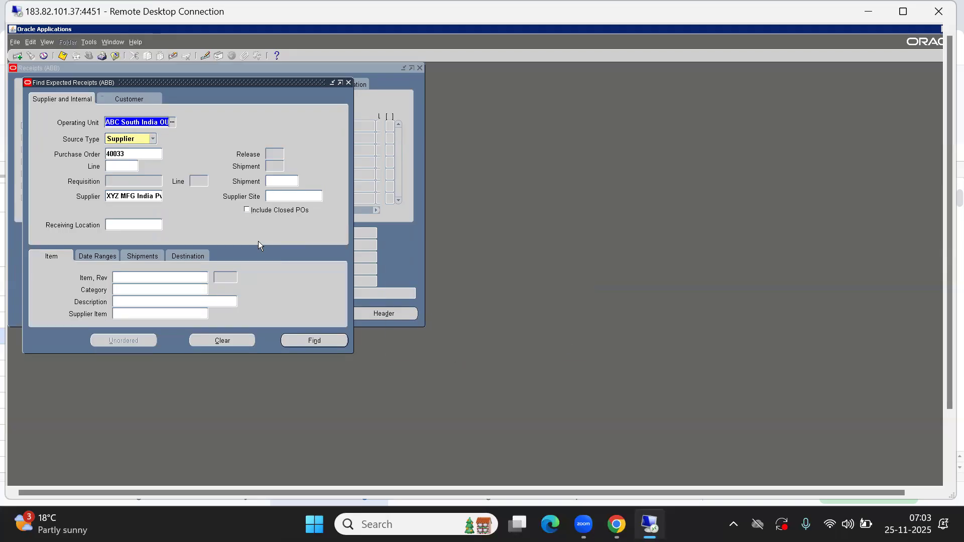
Step: Clear the expected receipts criteria, search for the same purchase order again and close the form
left_click(220, 343)
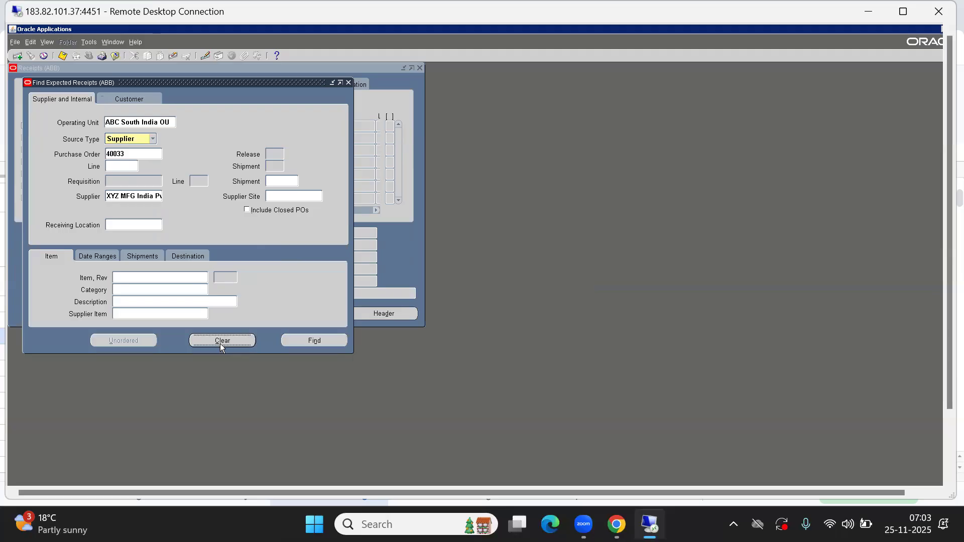
left_click(114, 157)
type("40033")
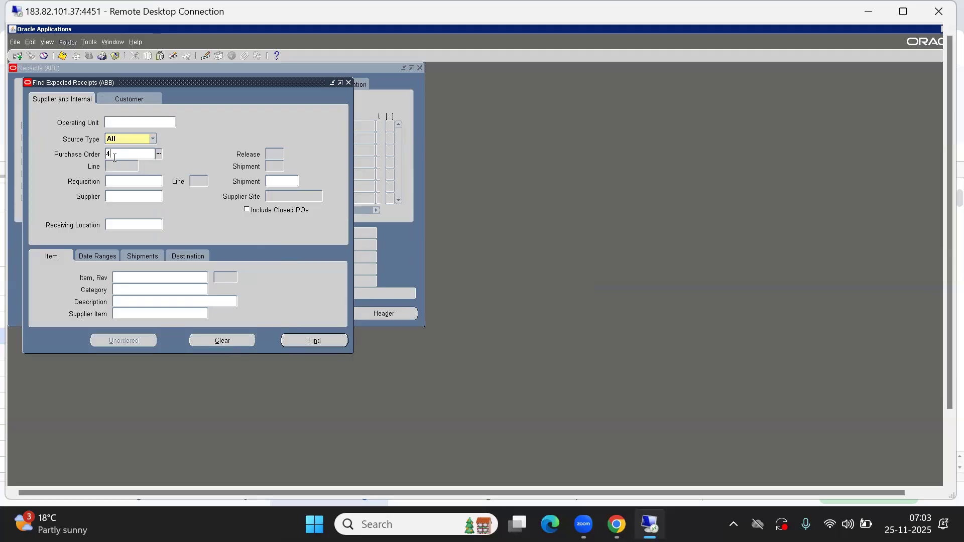
key("Tab")
key("Return")
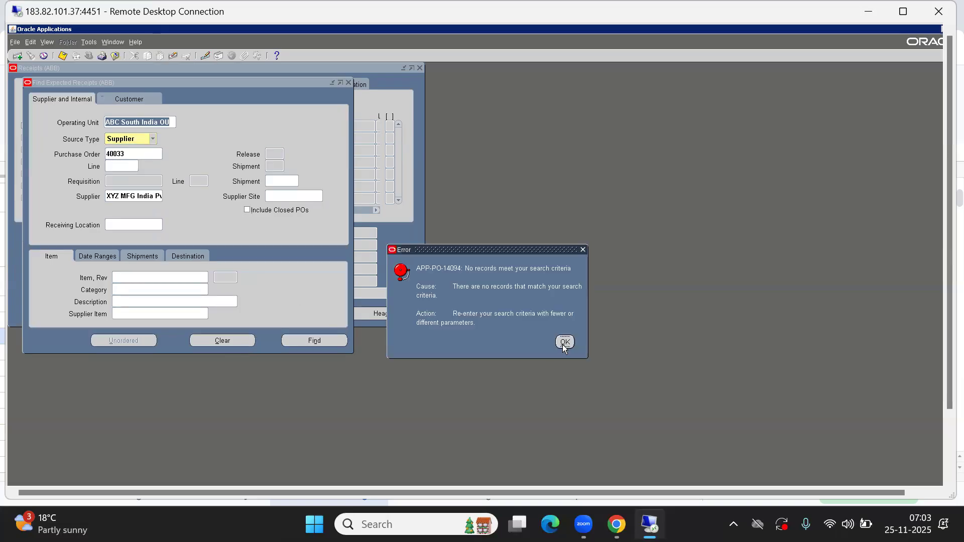
left_click(563, 345)
key("F4")
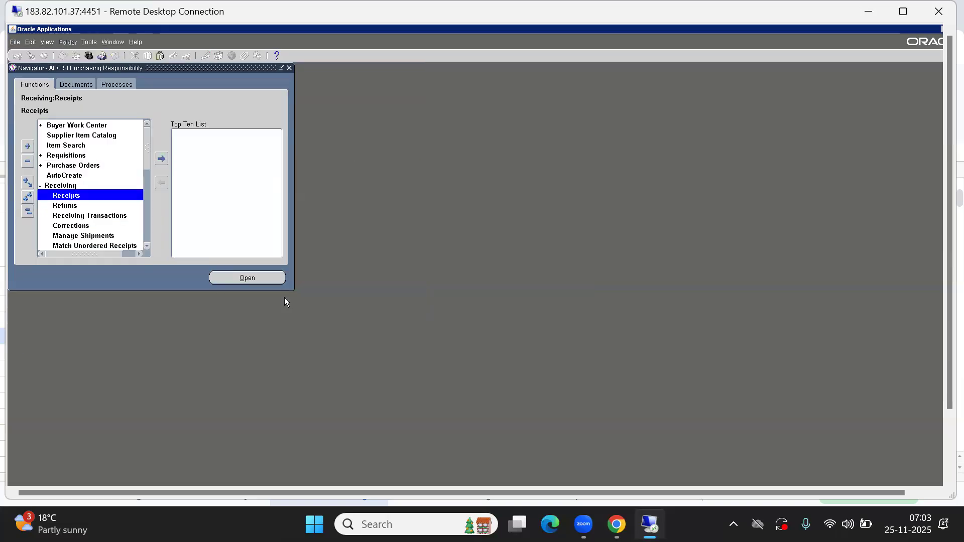
Step: Find the new purchase order through Purchase Order Summary and open it
left_click(29, 212)
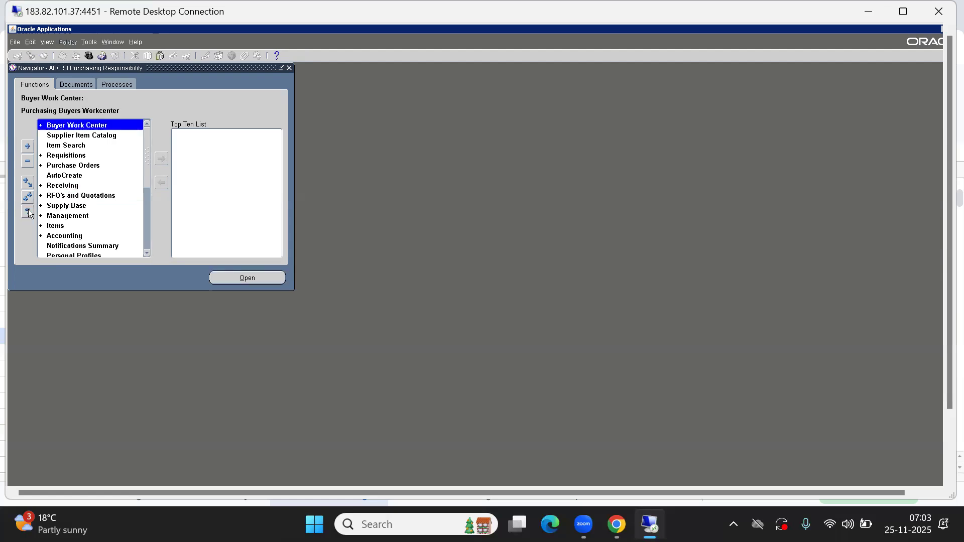
key("p")
key("Return")
key("Return")
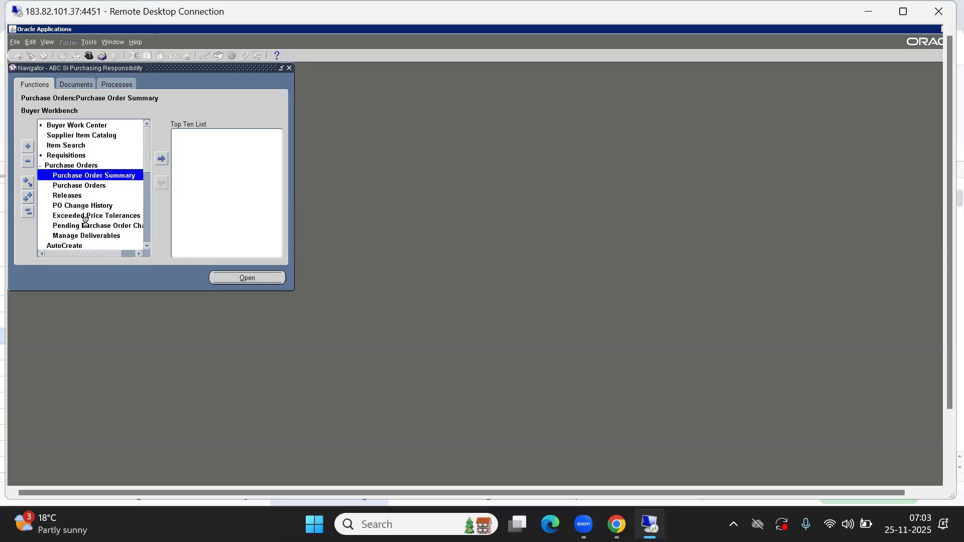
left_click(127, 91)
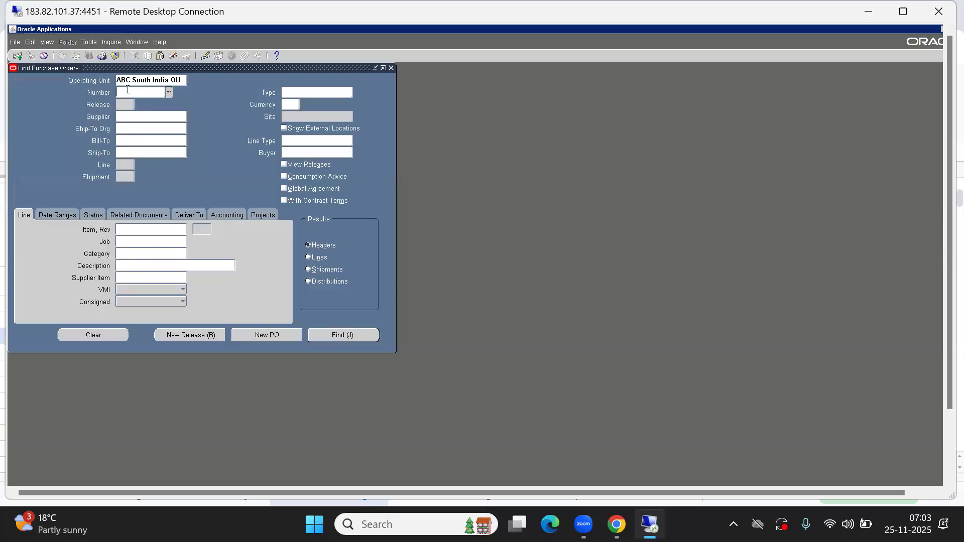
type("40033")
left_click(329, 335)
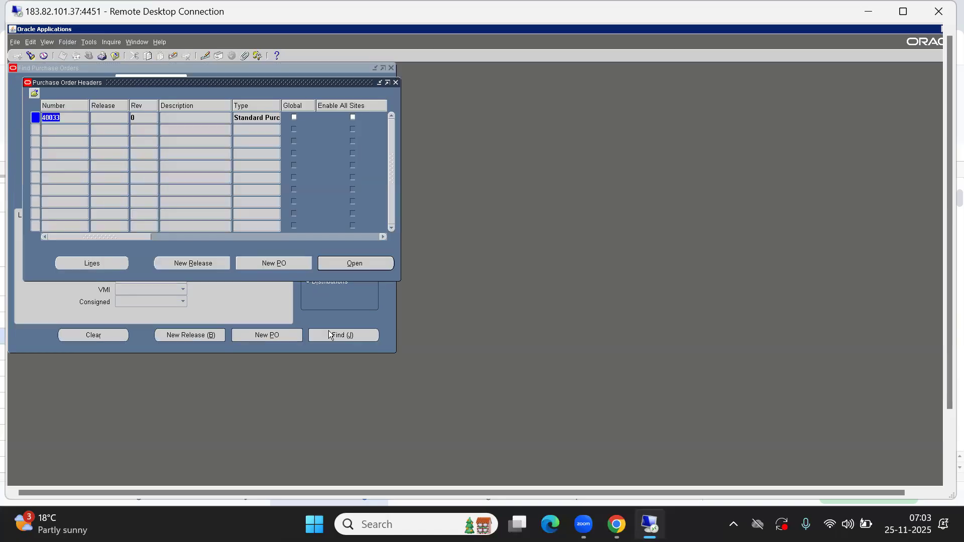
left_click(367, 263)
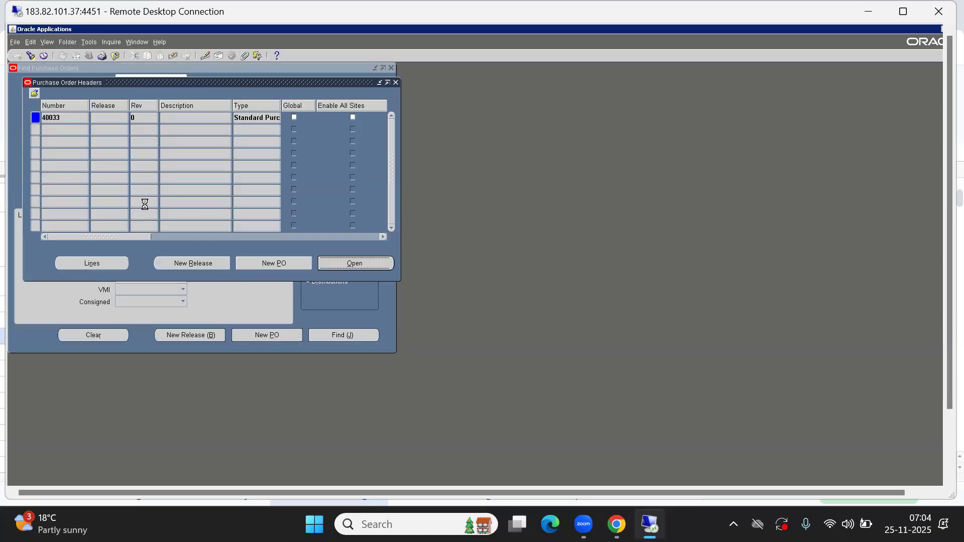
left_click(247, 127)
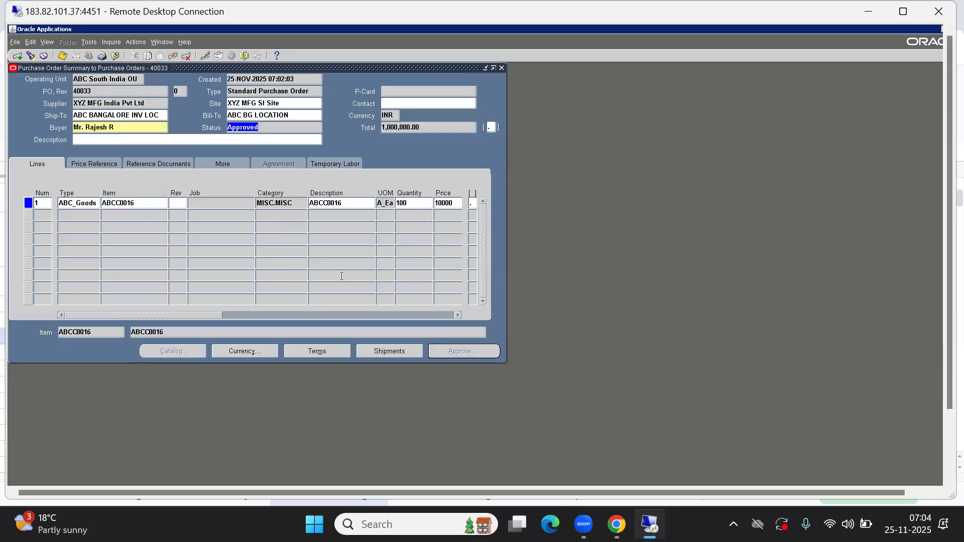
Step: Check the receiving status and received quantity of the ABCC0016 line's shipment
left_click(382, 351)
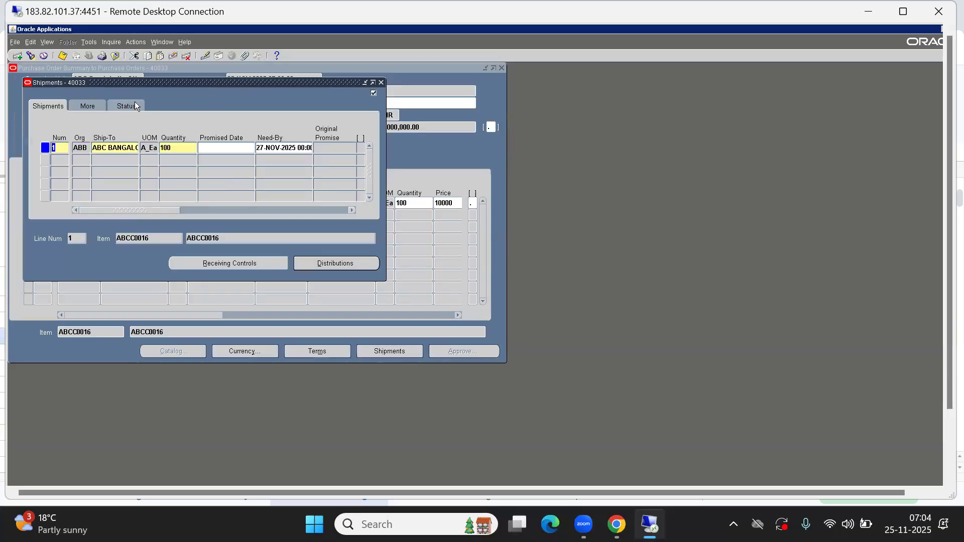
left_click(135, 103)
key("Tab")
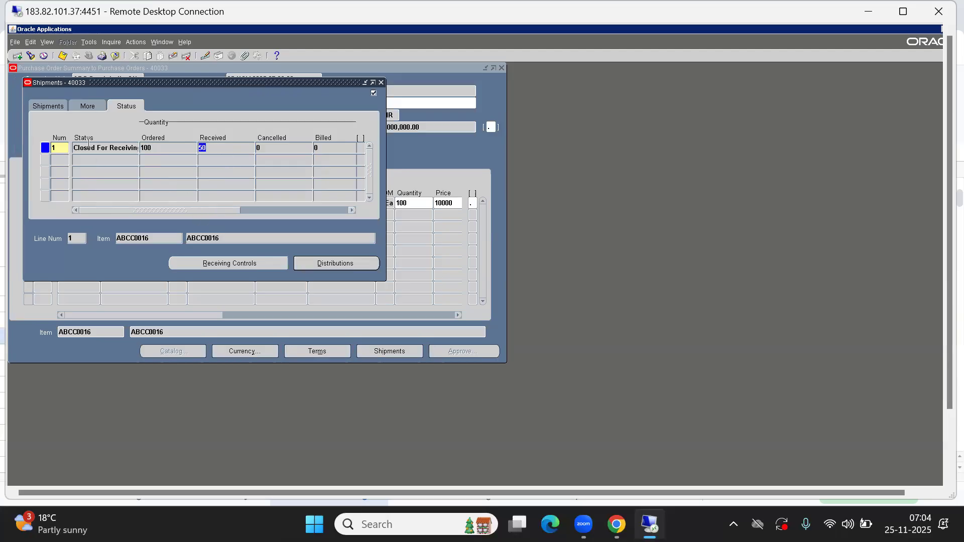
left_click(115, 147)
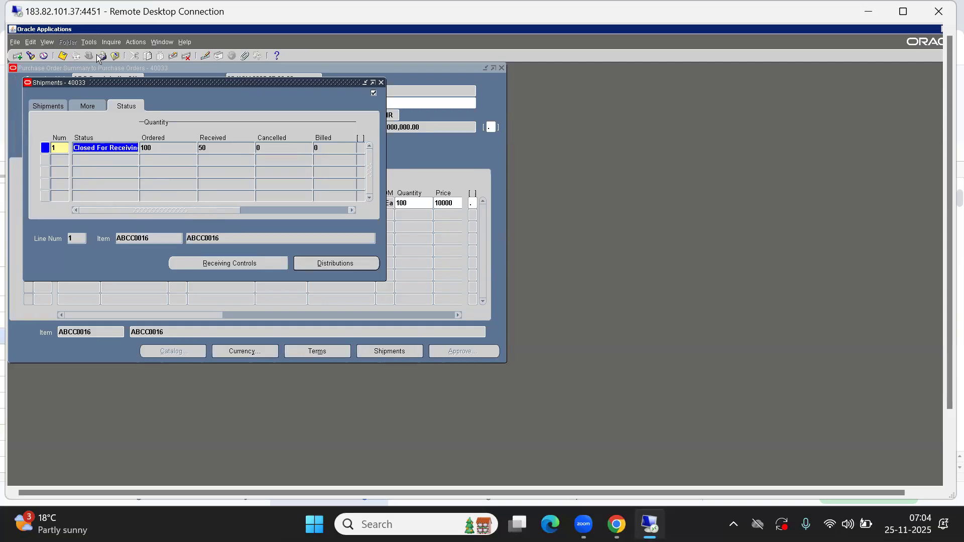
Step: Close and reopen the ABCC0016 line's shipments to recheck their status, and return to the purchase order
left_click(89, 42)
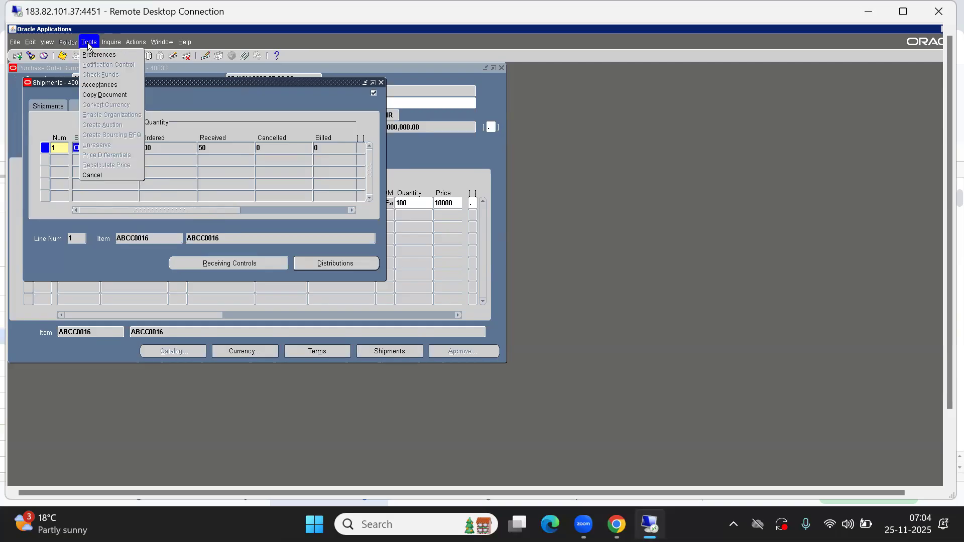
left_click(172, 86)
left_click(380, 82)
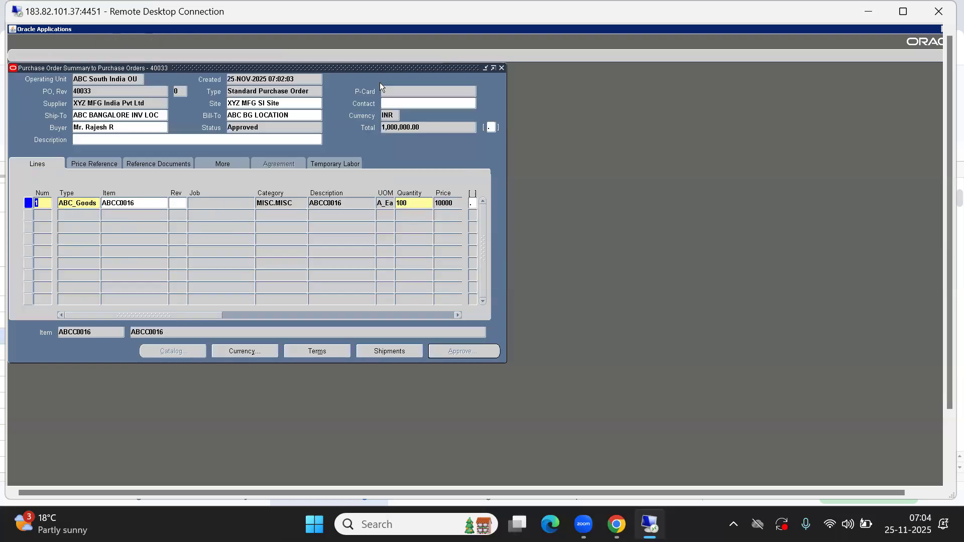
left_click(389, 351)
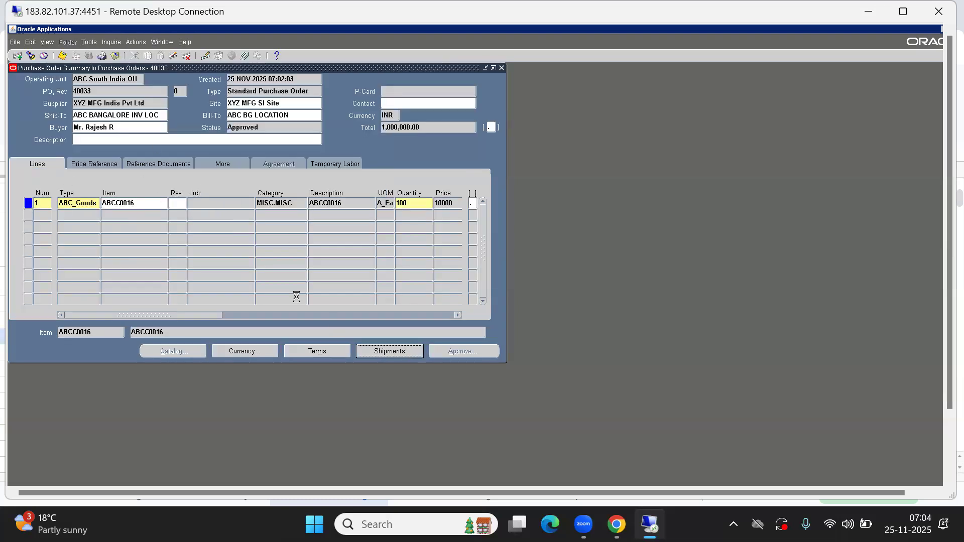
left_click(95, 146)
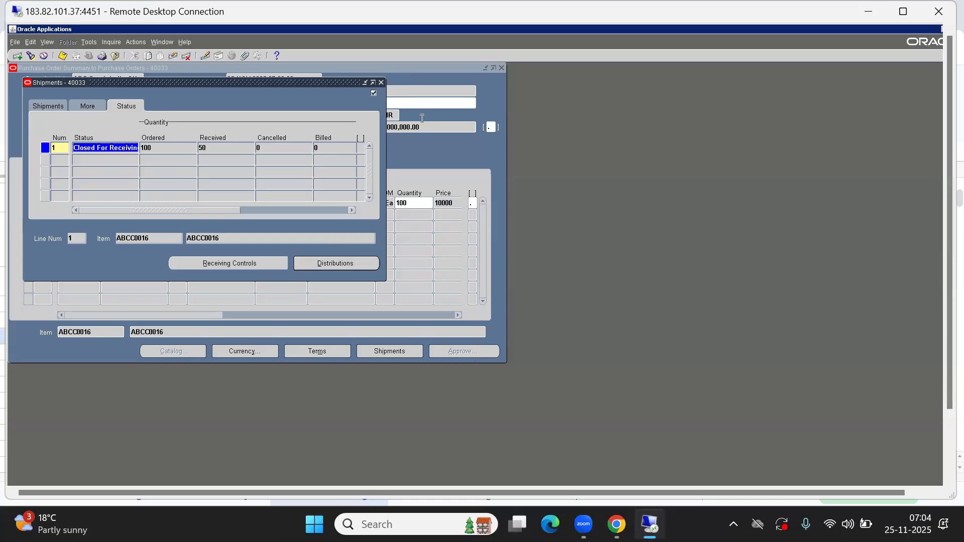
left_click(379, 82)
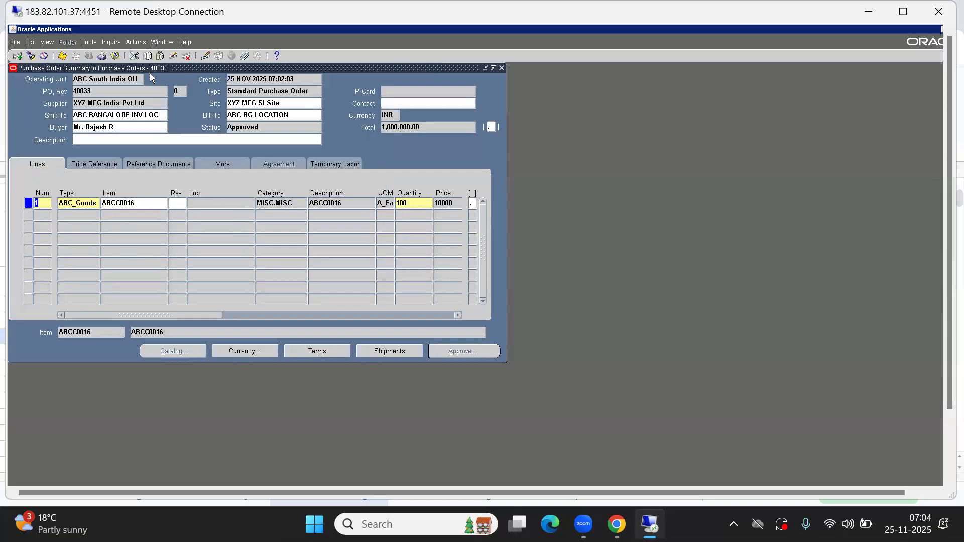
Step: Close the purchase order and its search results, and find the same order's header again in Purchase Order Summary
left_click(110, 89)
key("alt+f")
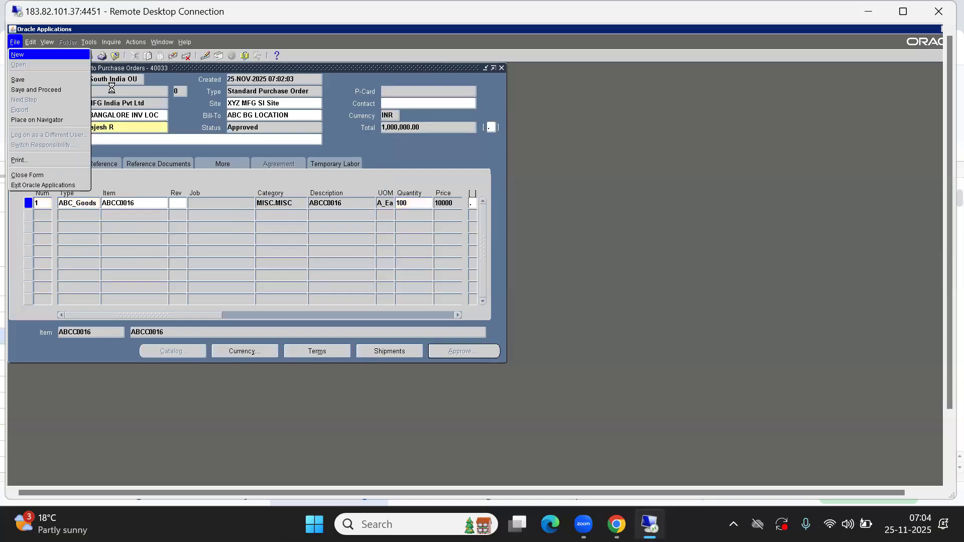
key("c")
key("alt+f")
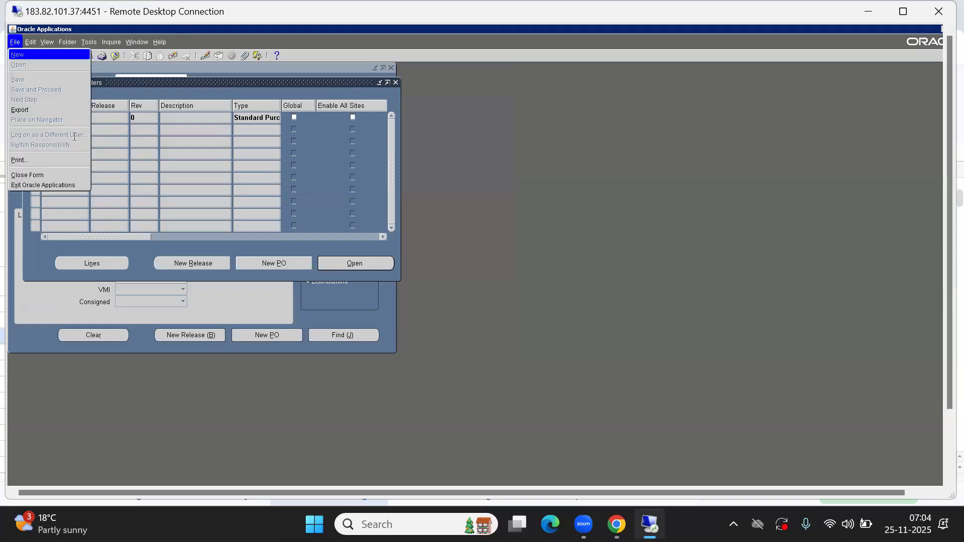
key("c")
double_click(95, 176)
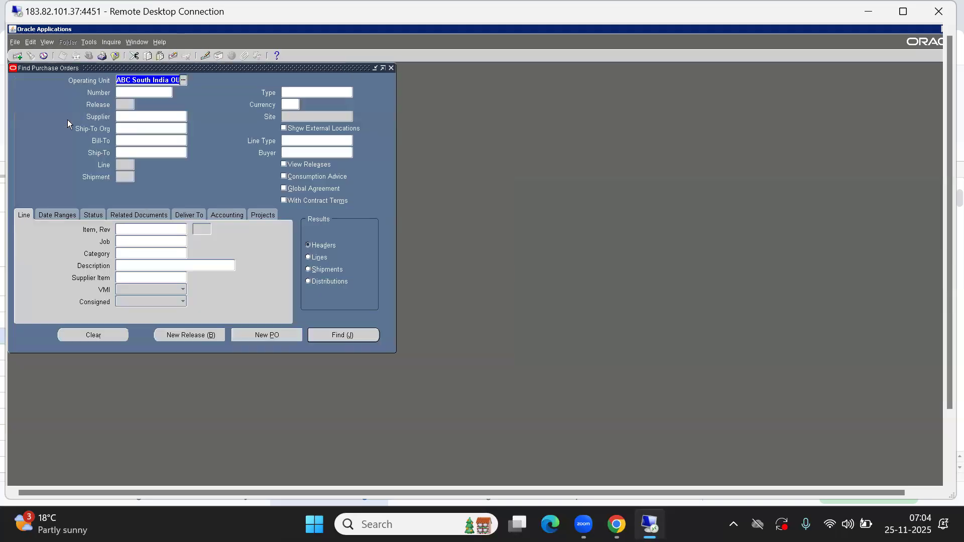
left_click(126, 92)
type("40033")
key("Tab")
key("Return")
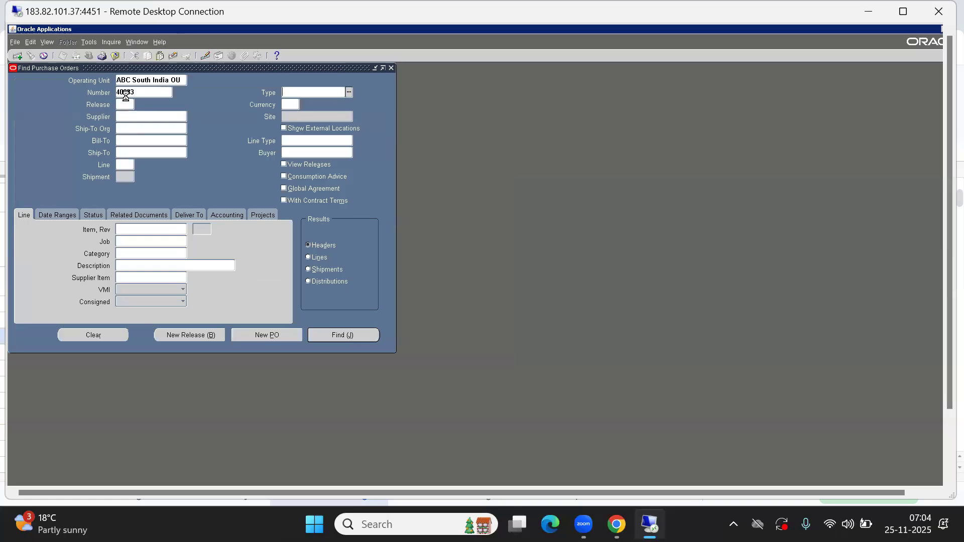
Step: Apply the Open for Receiving control action to the purchase order and acknowledge the note
left_click(89, 42)
left_click(96, 64)
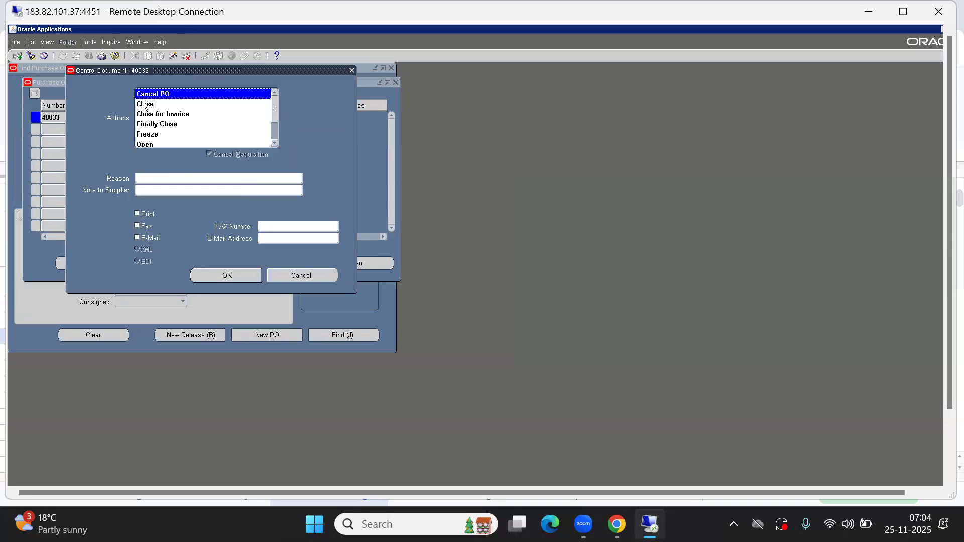
key("Down")
key("Down")
key("Down")
key("Down")
key("Down")
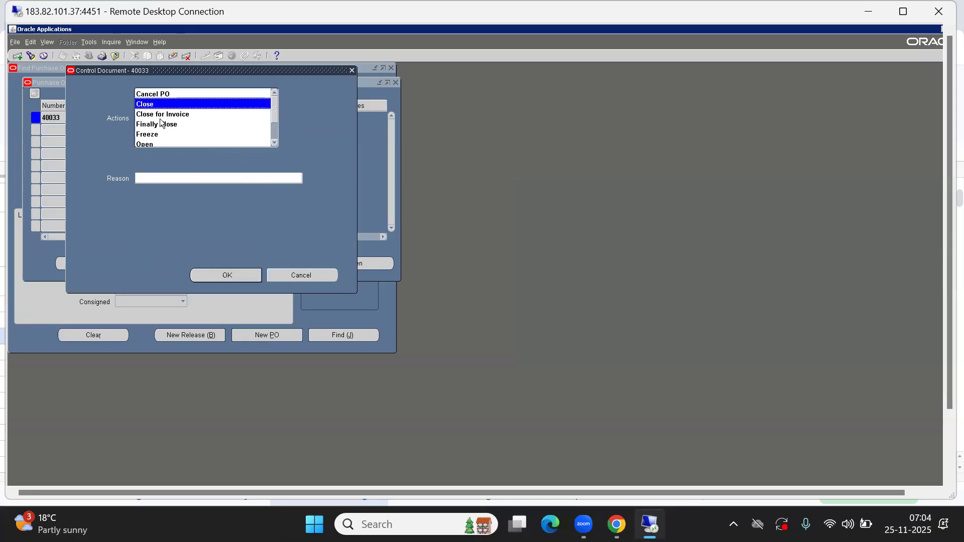
key("Down")
left_click(226, 271)
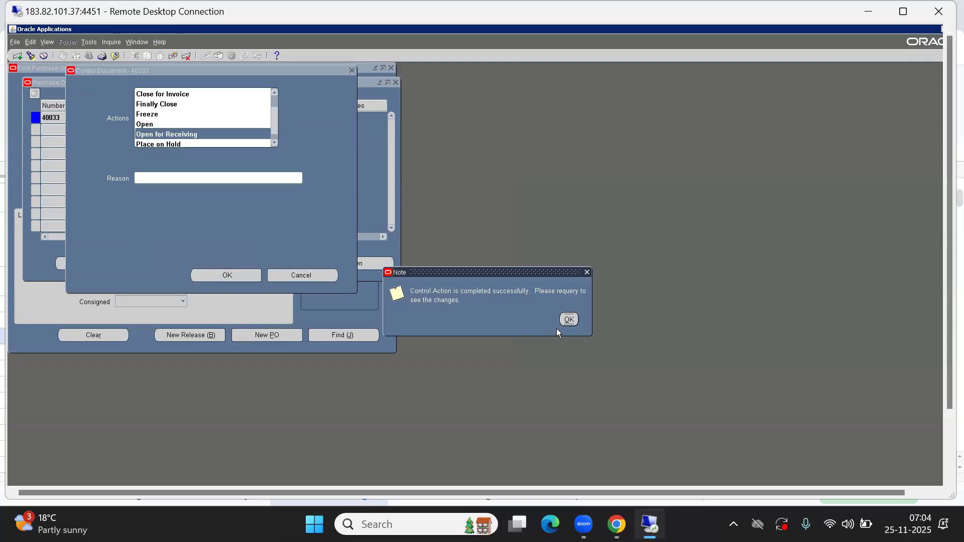
left_click(569, 320)
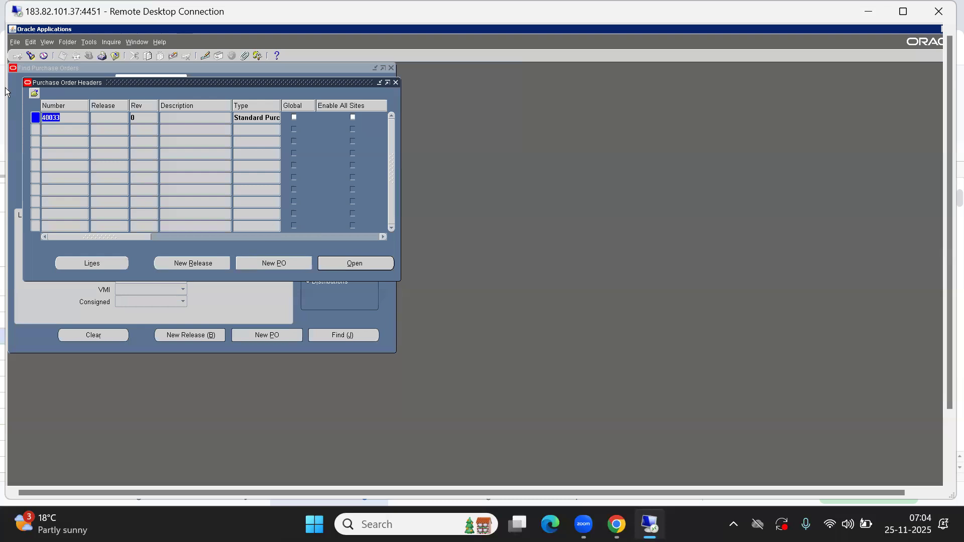
Step: Find the purchase order's header again and review its available control actions without applying one
left_click(15, 133)
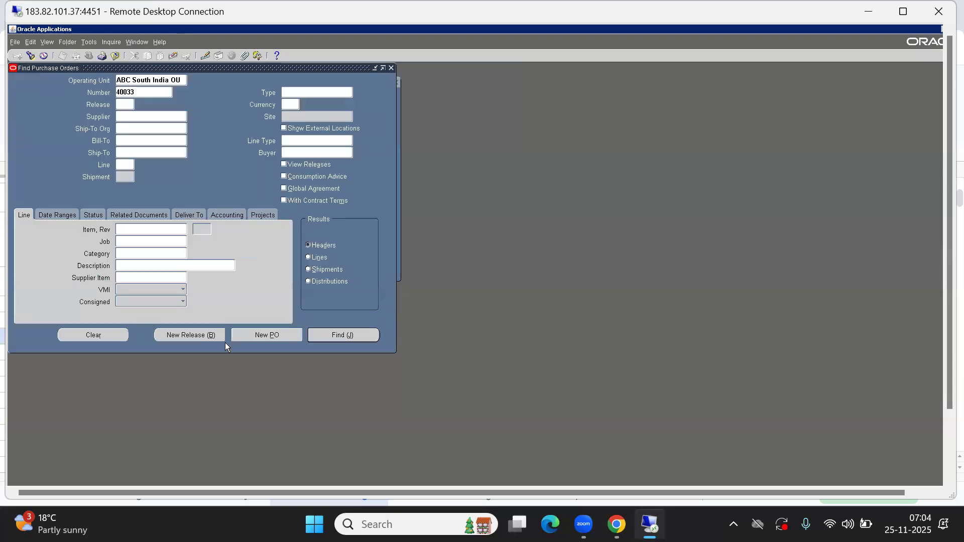
left_click(339, 337)
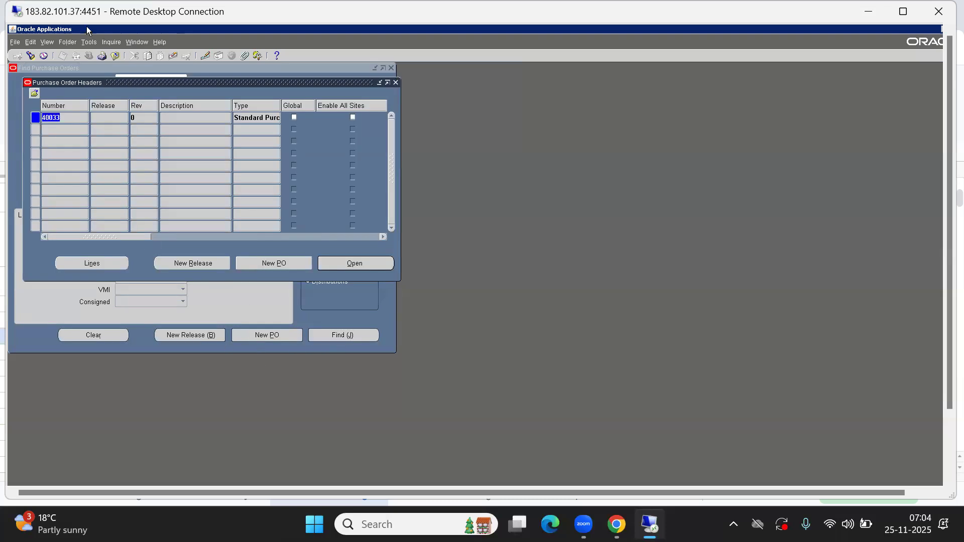
left_click(89, 42)
left_click(92, 65)
key("Down")
key("Down")
key("Down")
key("Down")
key("Down")
key("Down")
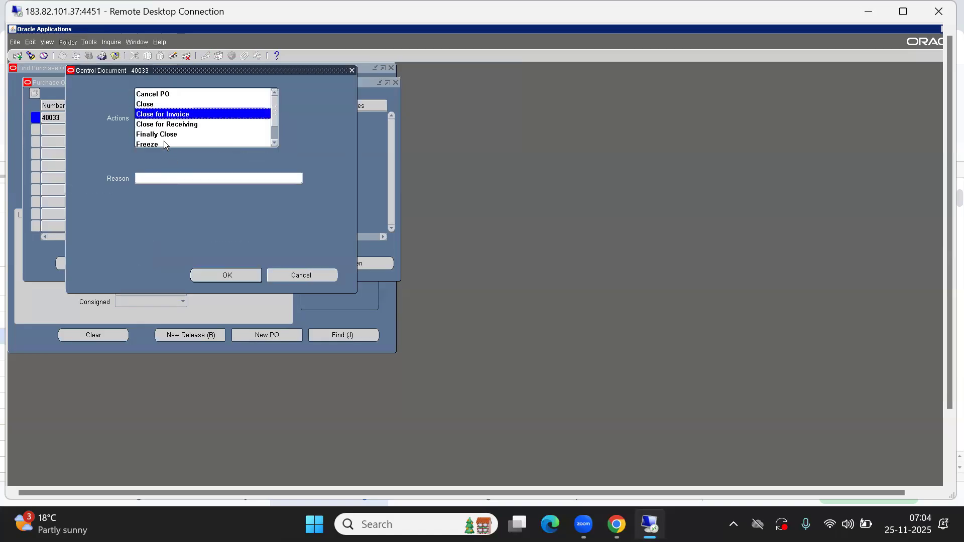
key("Up")
key("Up")
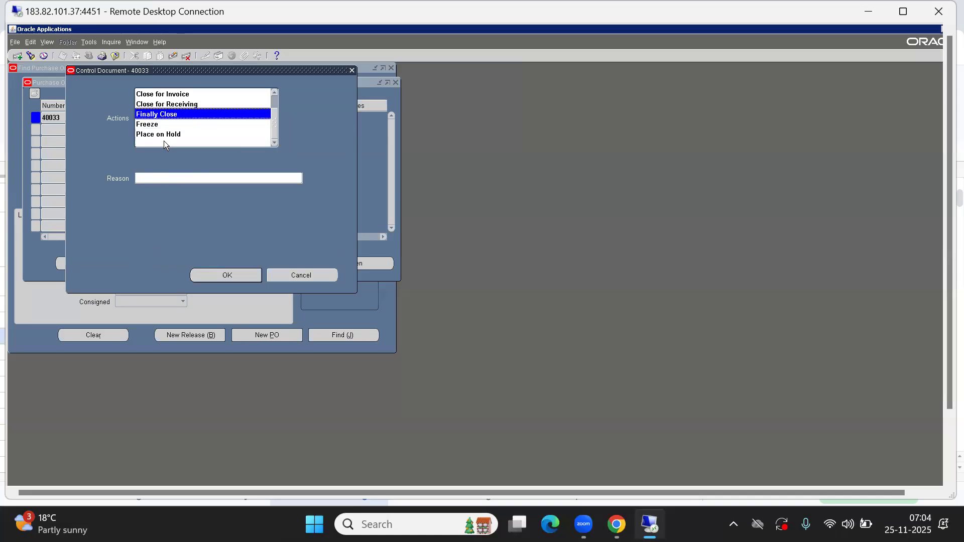
key("Up")
key("Up")
key("Up")
key("Up")
left_click(297, 277)
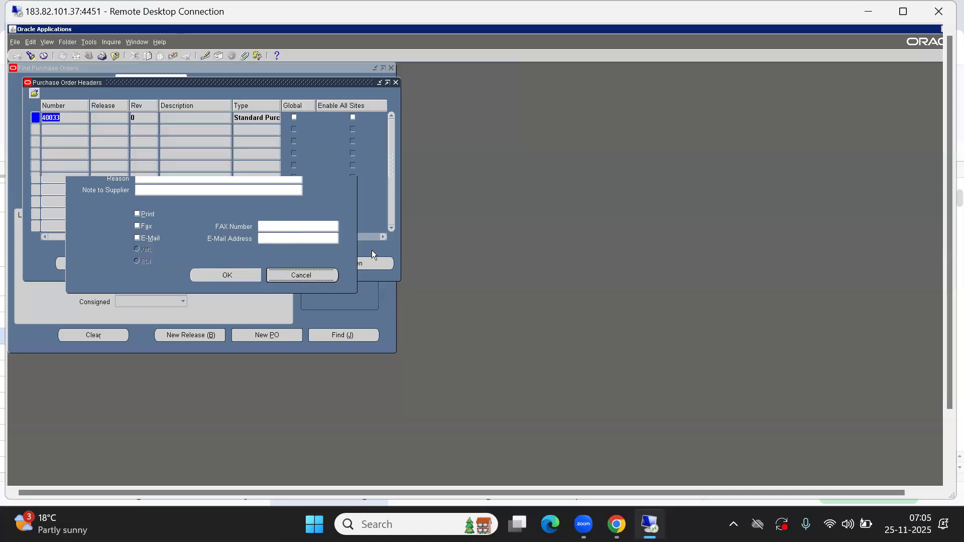
Step: Open the purchase order, check the ABCC0016 shipment's status and received quantity, and close the order windows back to a collapsed navigator
left_click(355, 263)
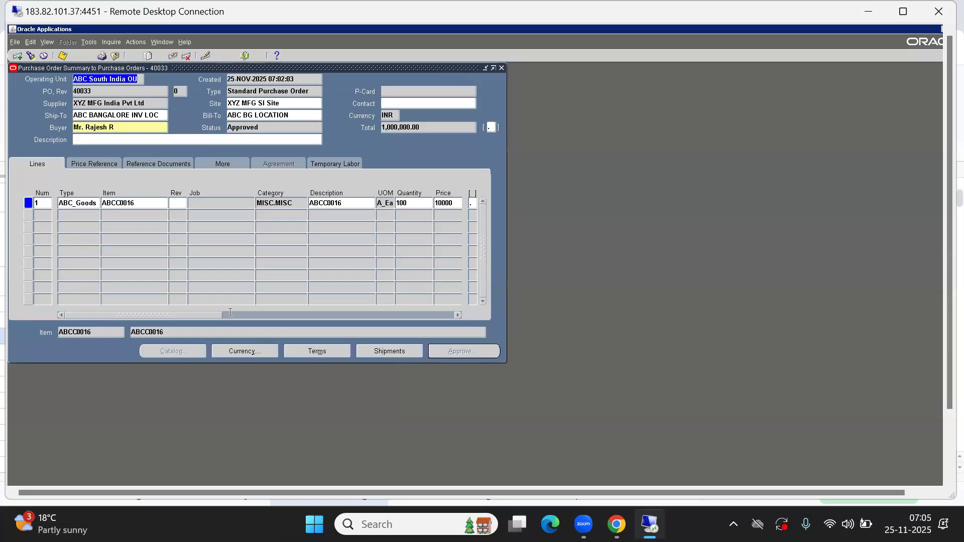
left_click(387, 349)
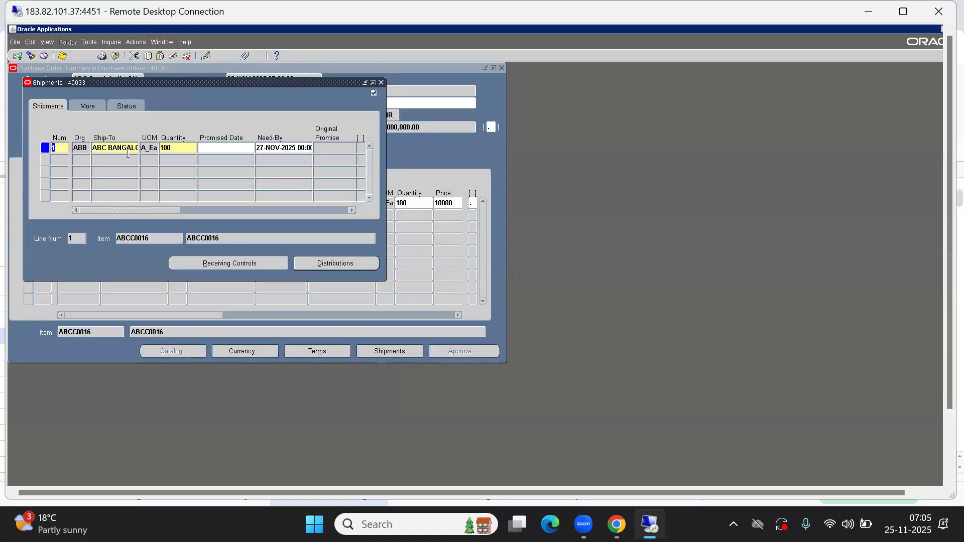
left_click(124, 109)
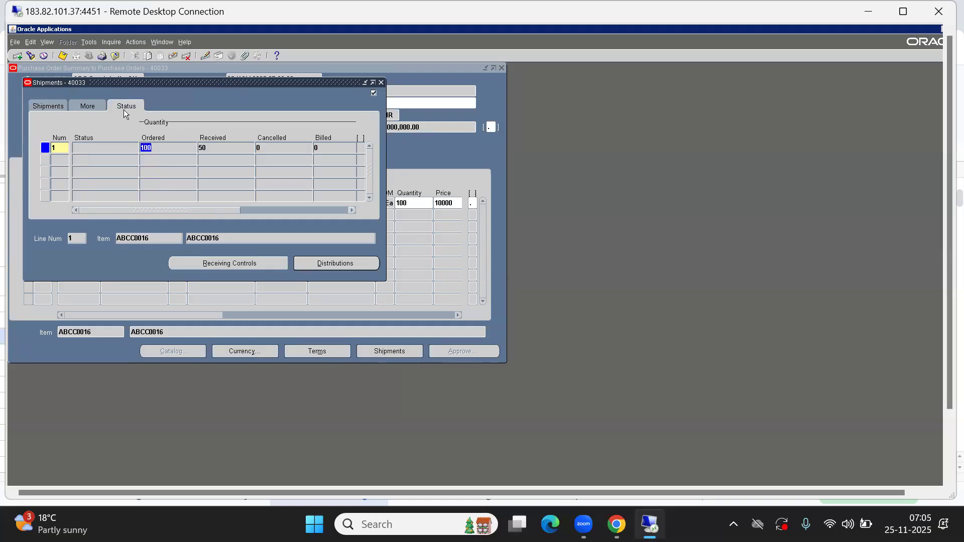
key("alt+f")
key("c")
key("alt+f")
key("c")
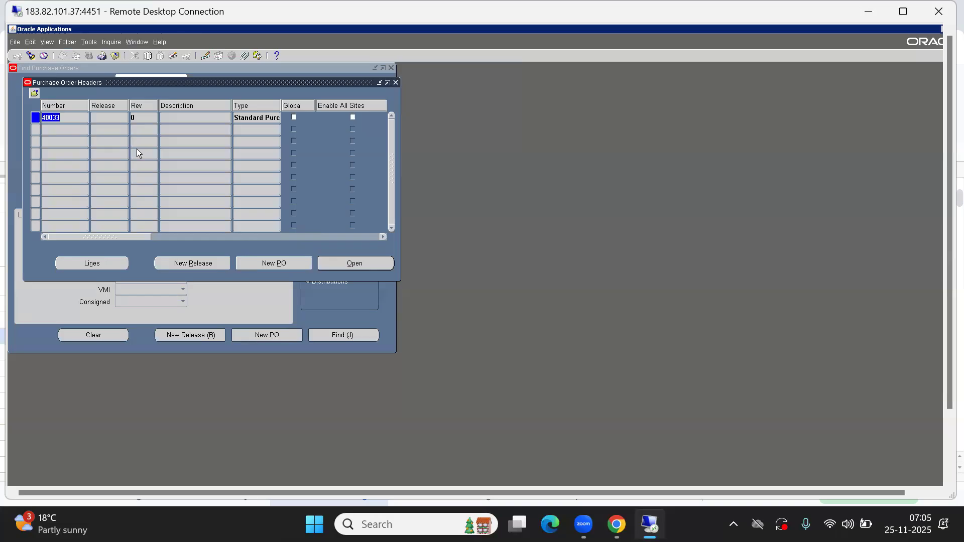
key("alt+f")
key("c")
left_click(28, 210)
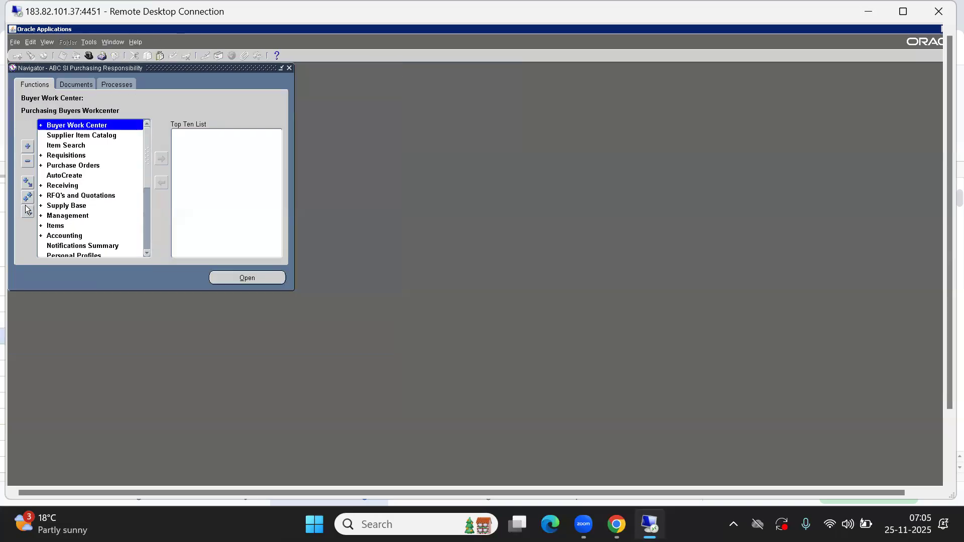
type("r")
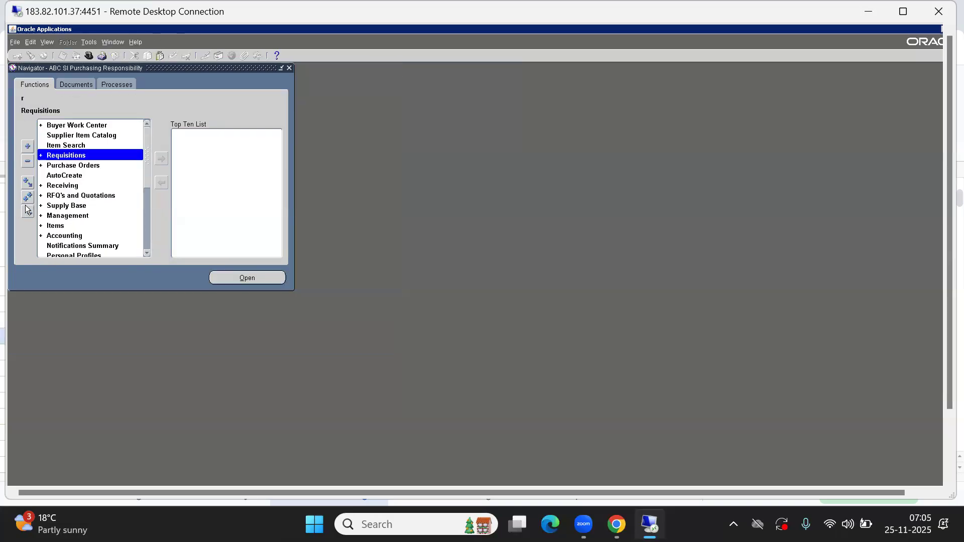
type("c")
key("Return")
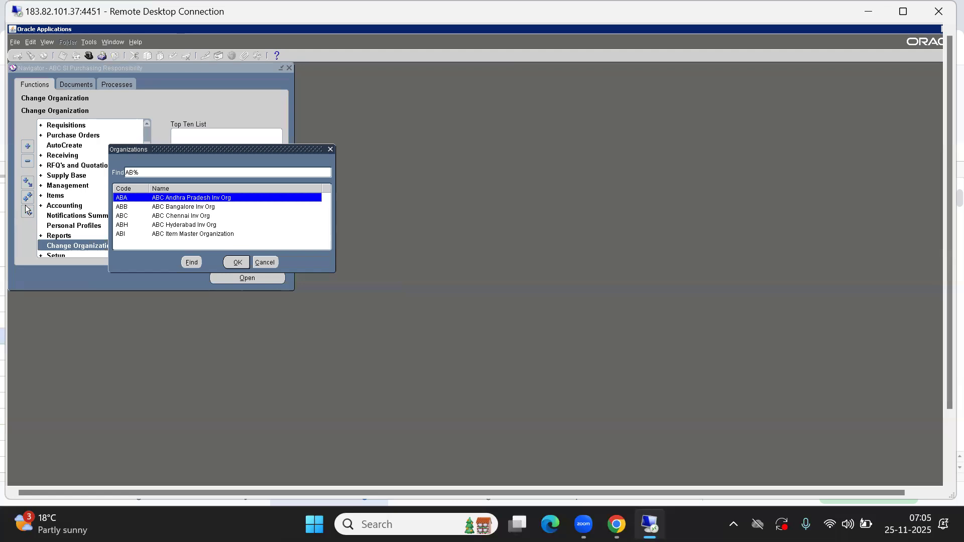
left_click(265, 264)
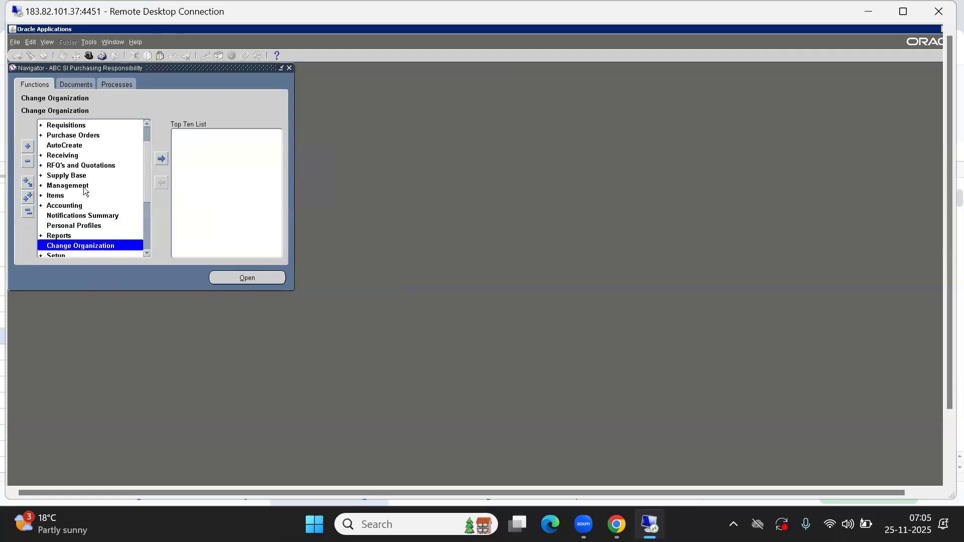
key("b")
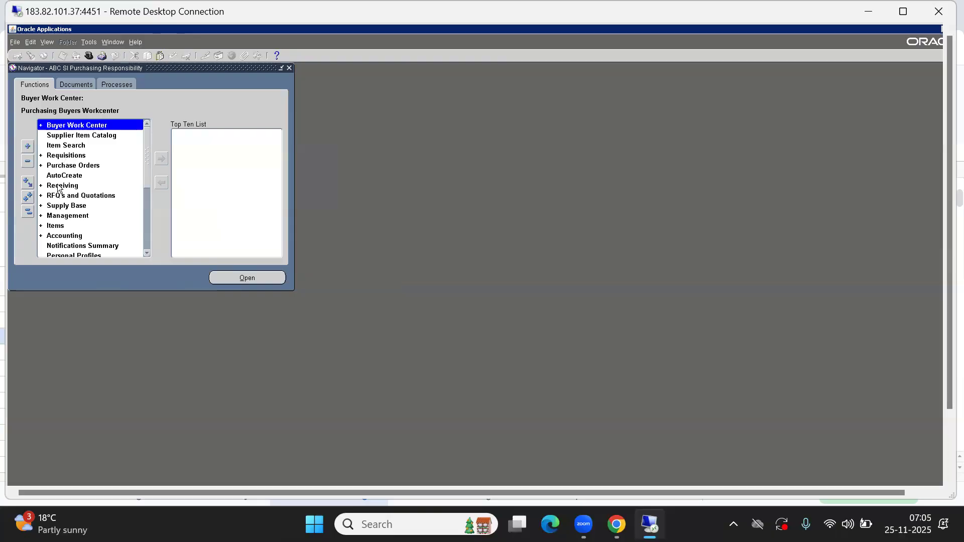
Step: Open Receipts under Receiving and find the expected receipt lines for the same purchase order
double_click(60, 187)
double_click(67, 196)
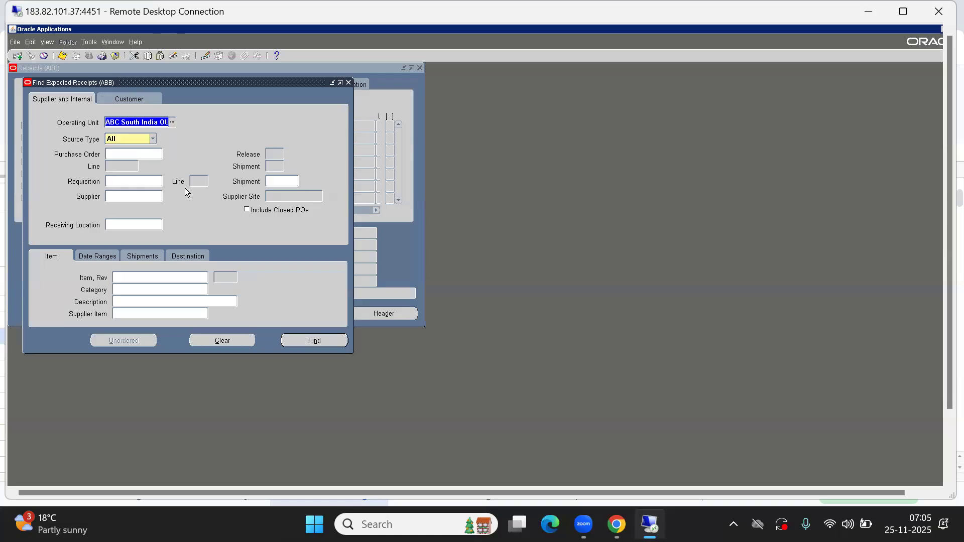
left_click(119, 155)
type("40033")
key("Tab")
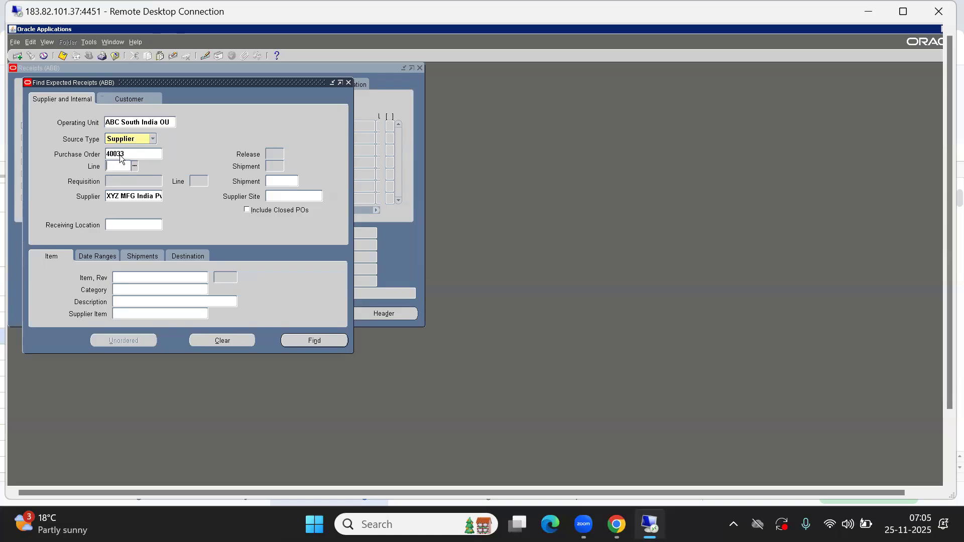
key("Return")
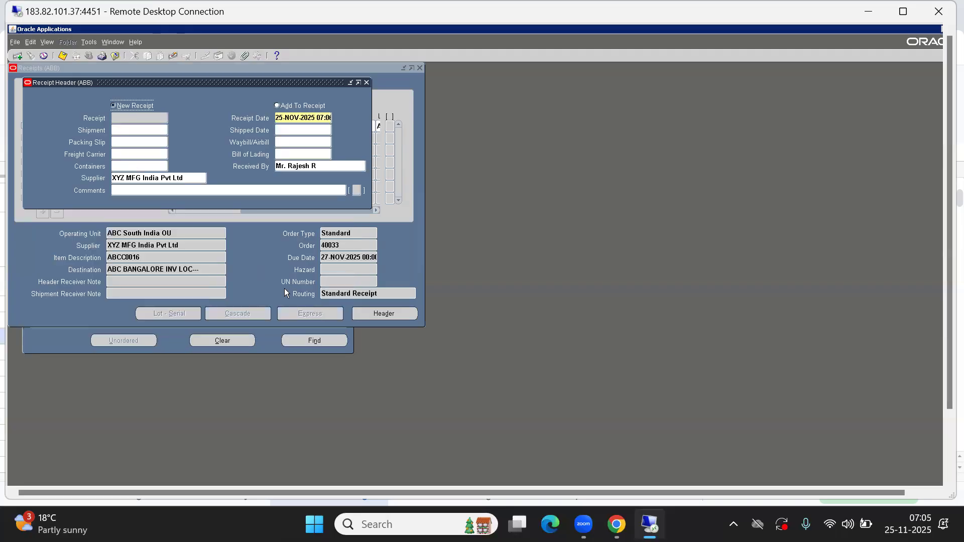
Step: Set the receipt header to Add To Receipt and assign the existing supplier receipt 5007
left_click_drag(161, 84, 517, 168)
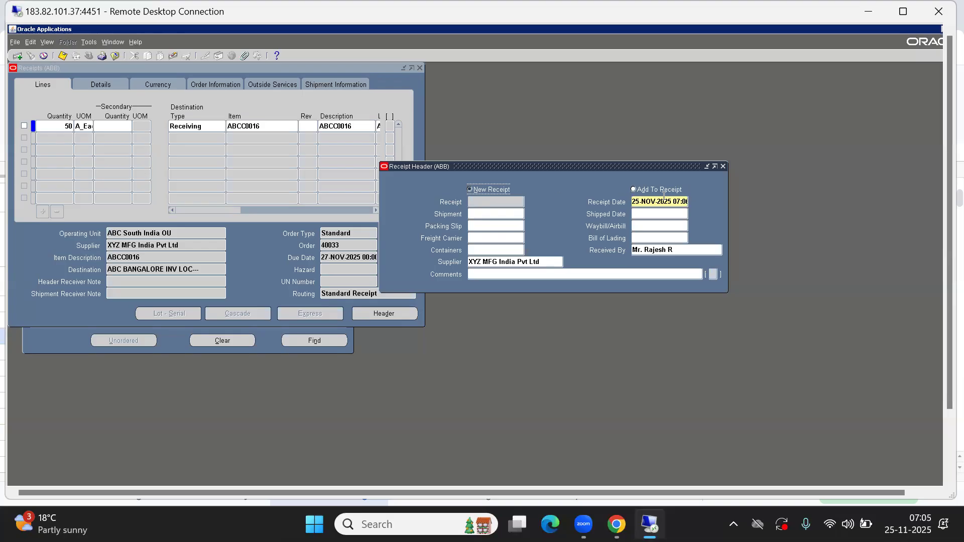
left_click(634, 190)
left_click(642, 190)
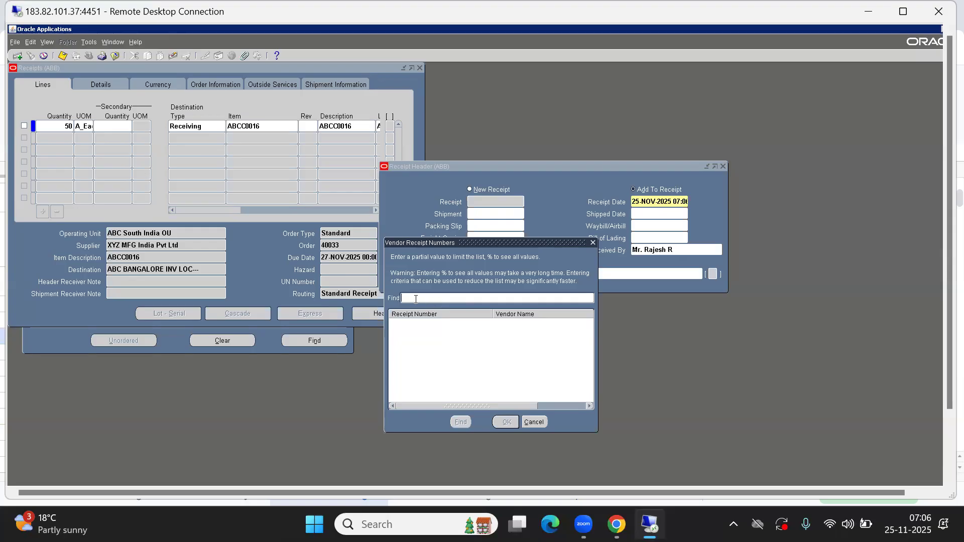
type("5007")
key("Return")
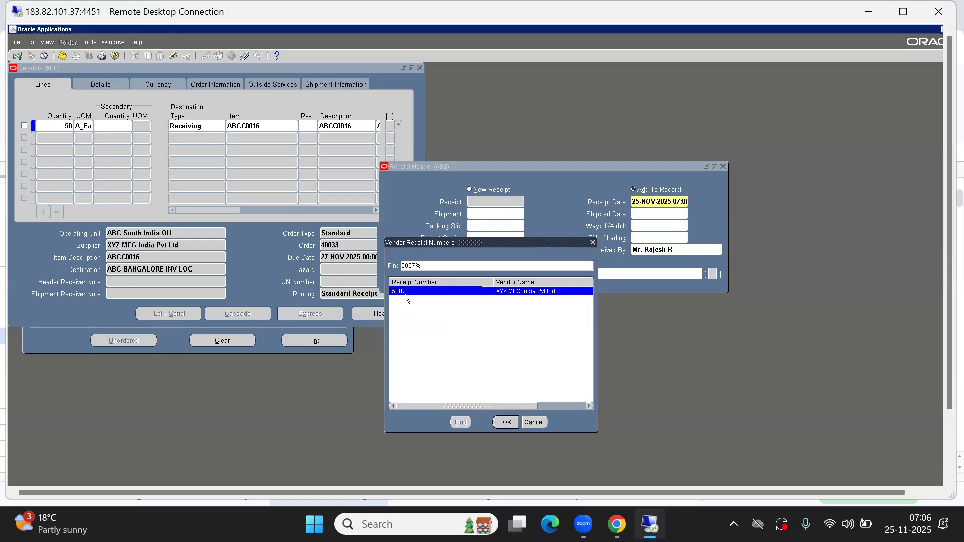
left_click(511, 423)
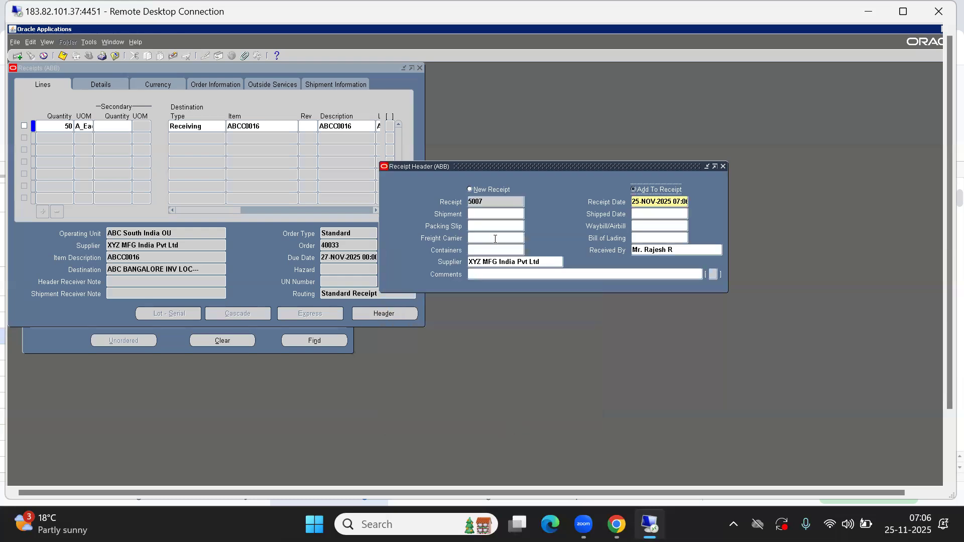
left_click(476, 204)
Step: Select the 50-unit ABCC0016 line for receiving, save the receipt, and check its header's receipt number
left_click(268, 253)
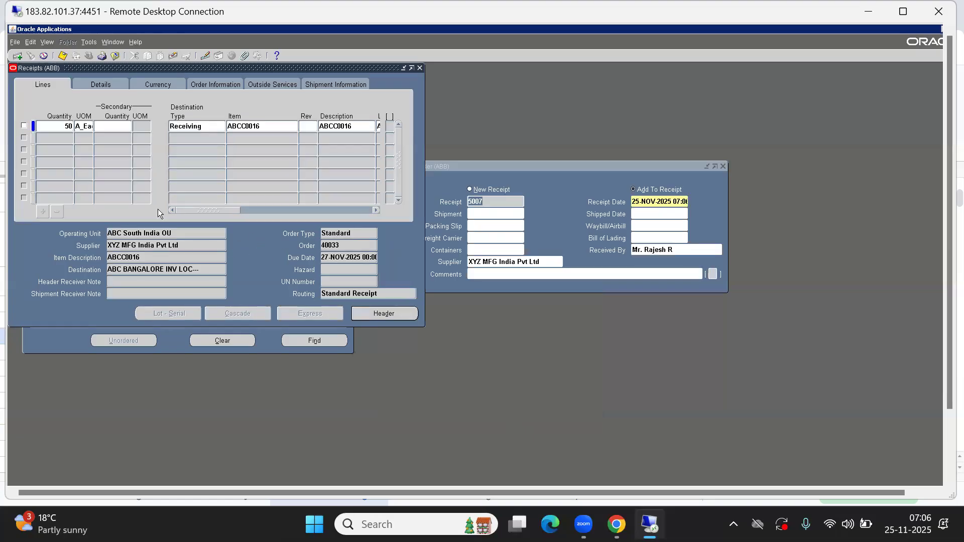
left_click(26, 127)
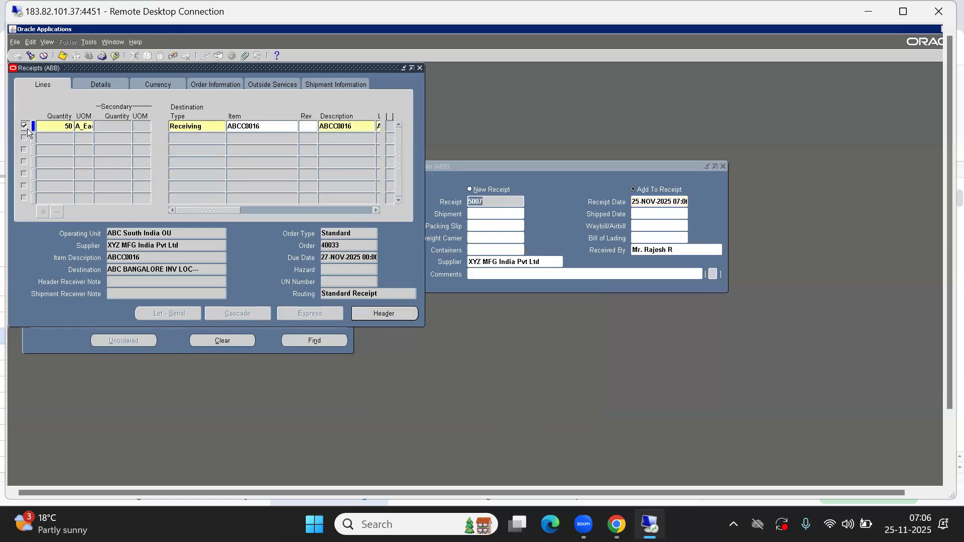
left_click(65, 58)
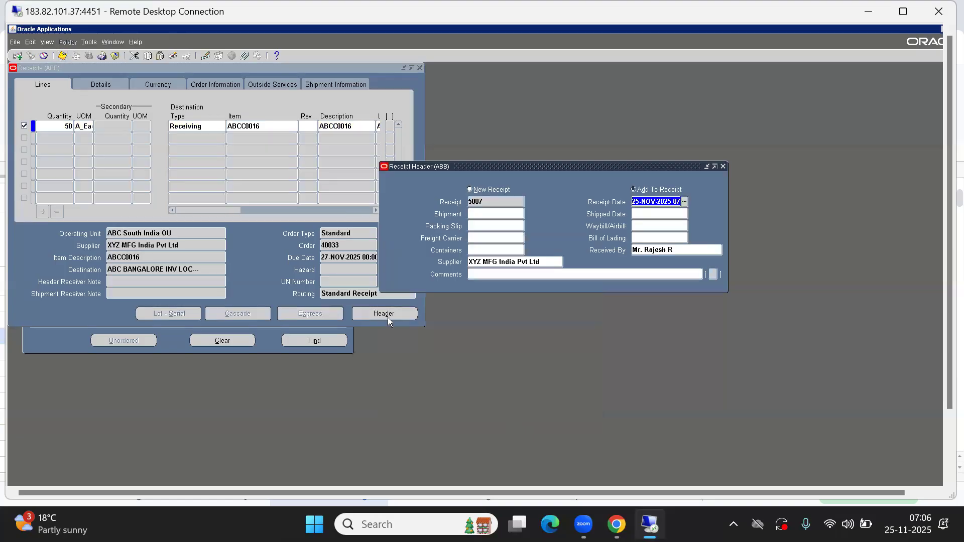
left_click(492, 201)
key("F4")
Step: Open Receiving Transactions and find the lines awaiting delivery on receipt 5007
key("Down")
key("Down")
key("Down")
key("Up")
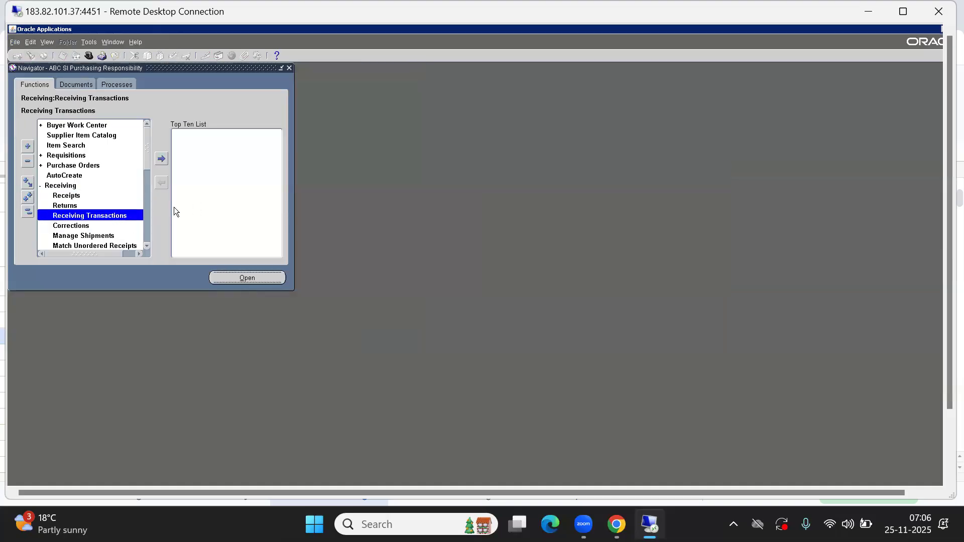
key("Return")
left_click(287, 139)
type("5007")
key("Return")
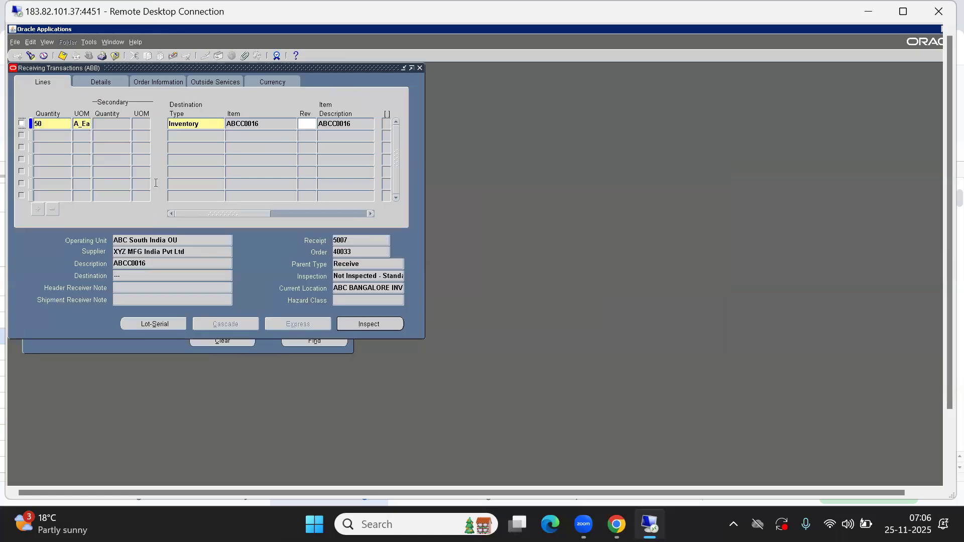
Step: Select the 50-unit ABCC0016 line for delivery to inventory and set its subinventory to ABC RM SUB
left_click(22, 123)
left_click_drag(243, 212, 359, 214)
left_click(289, 124)
key("ctrl+l")
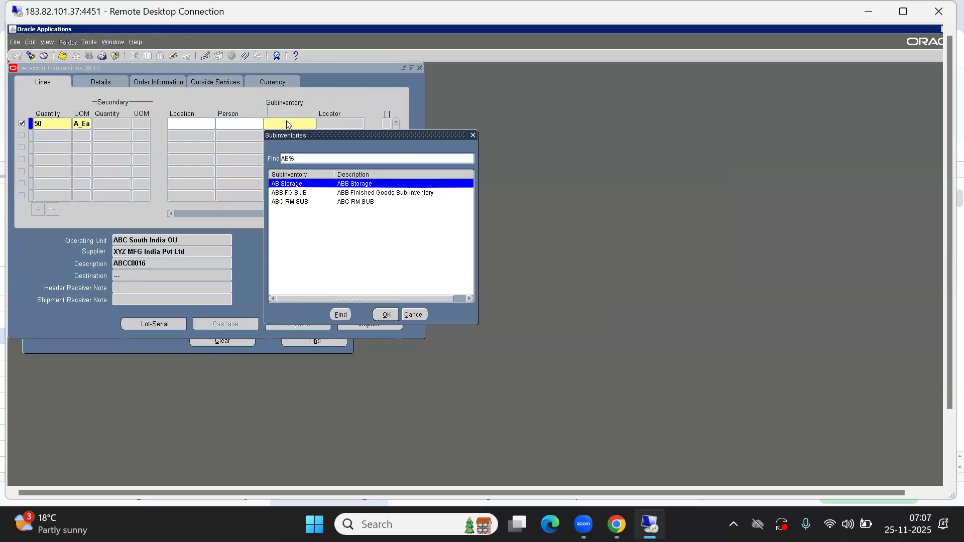
double_click(297, 201)
Step: Generate a lot for the ABCC0016 line with a quantity of 50 and save the receiving transaction
left_click(153, 324)
left_click(146, 294)
type("50")
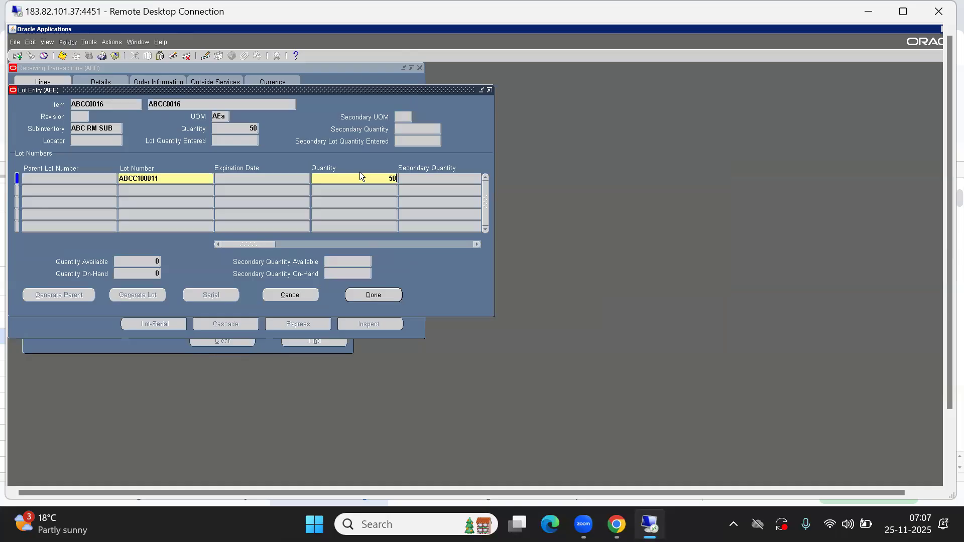
left_click(380, 296)
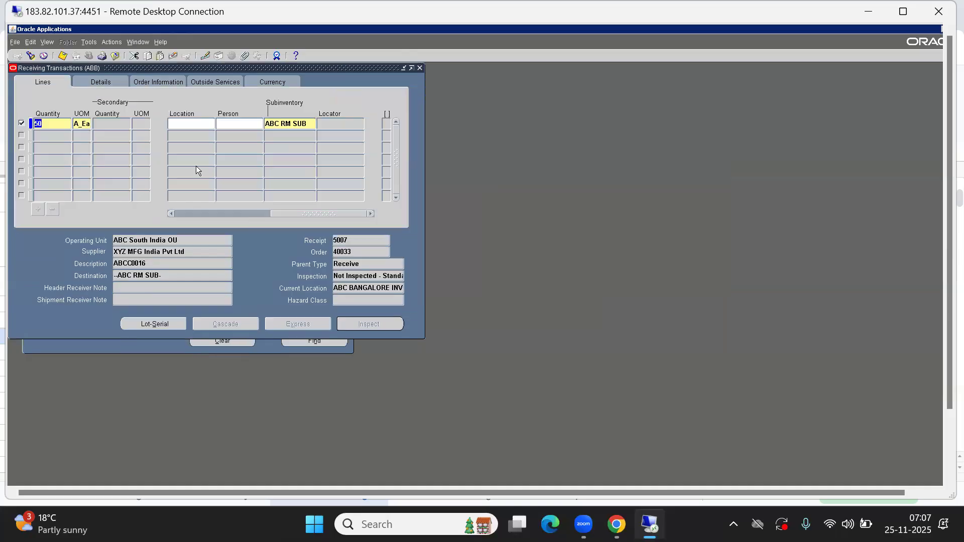
left_click(62, 56)
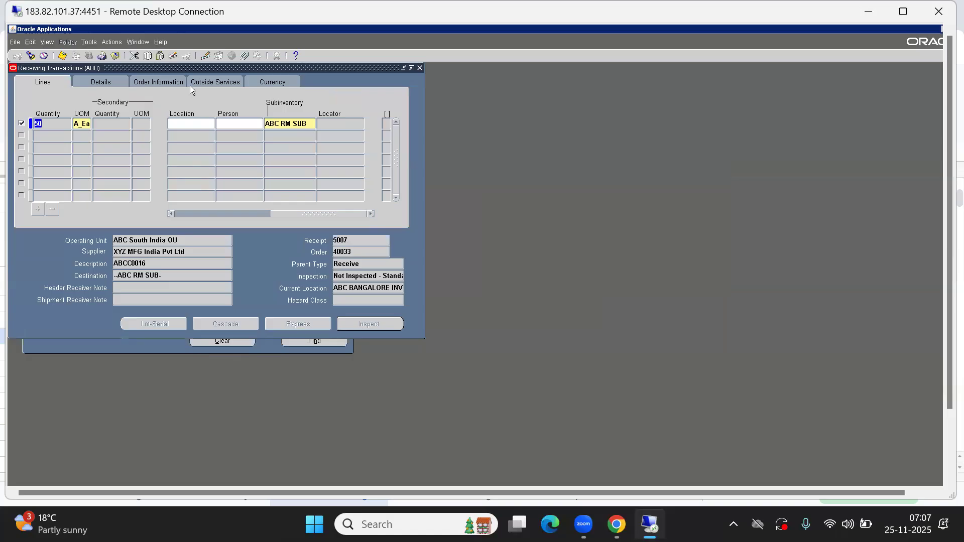
Step: Close the Receiving Transactions form and open Receiving Transactions Summary from the Receiving functions
key("alt+f")
key("c")
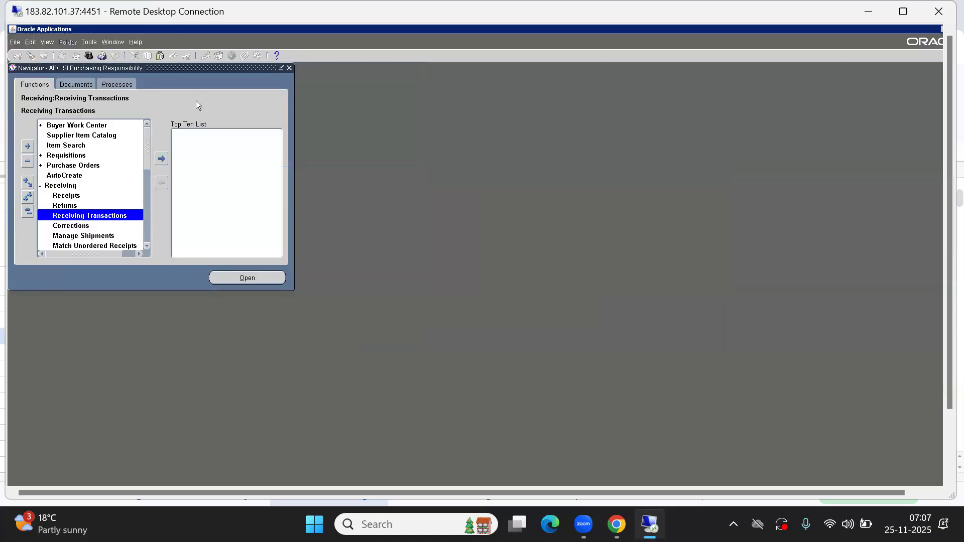
left_click(28, 212)
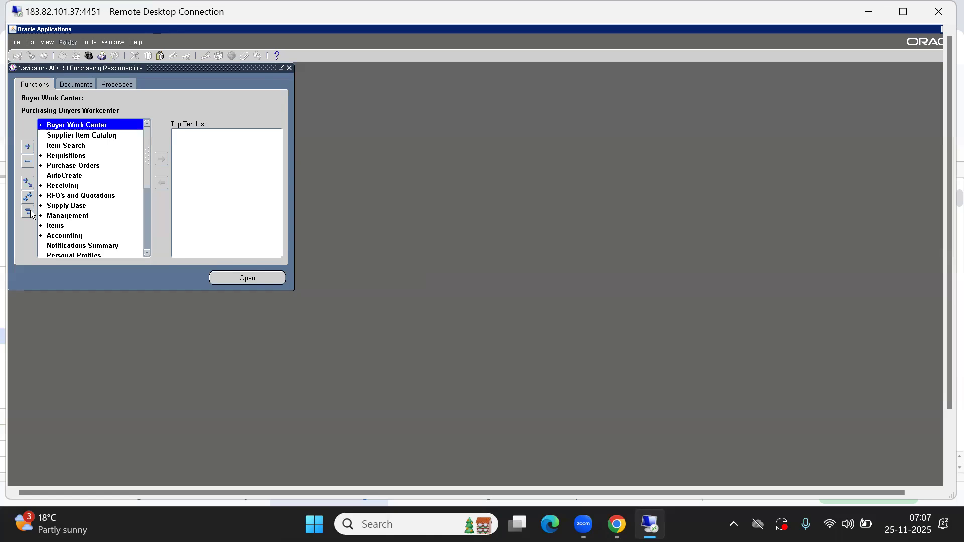
key("Down")
key("Down")
key("Down")
key("Down")
key("Down")
key("Down")
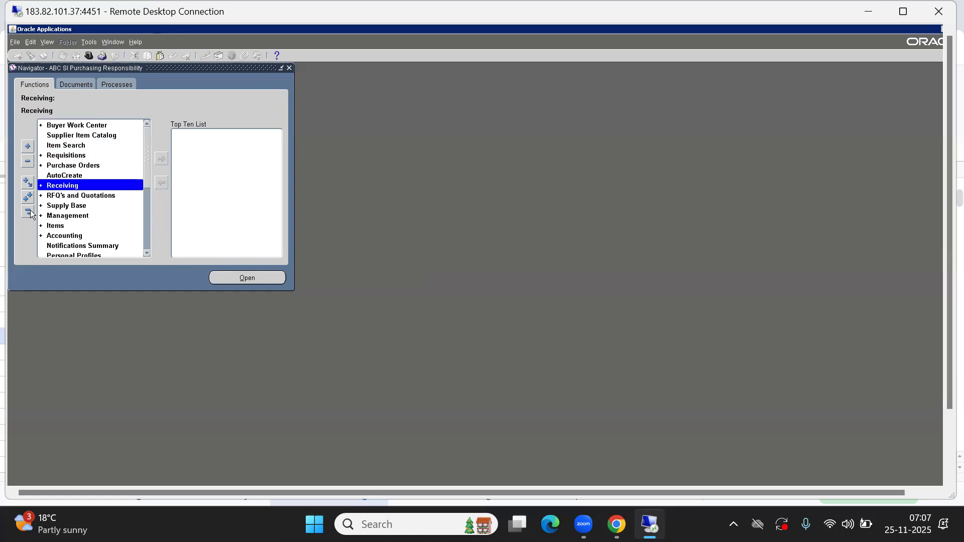
key("Return")
key("Down")
key("Down")
key("Down")
key("Down")
key("Down")
key("Down")
key("Down")
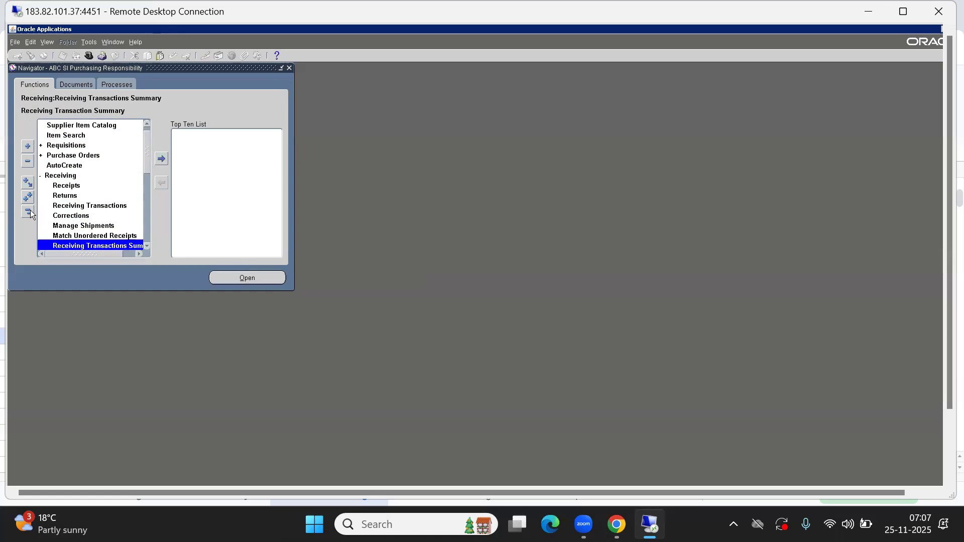
key("Up")
key("Up")
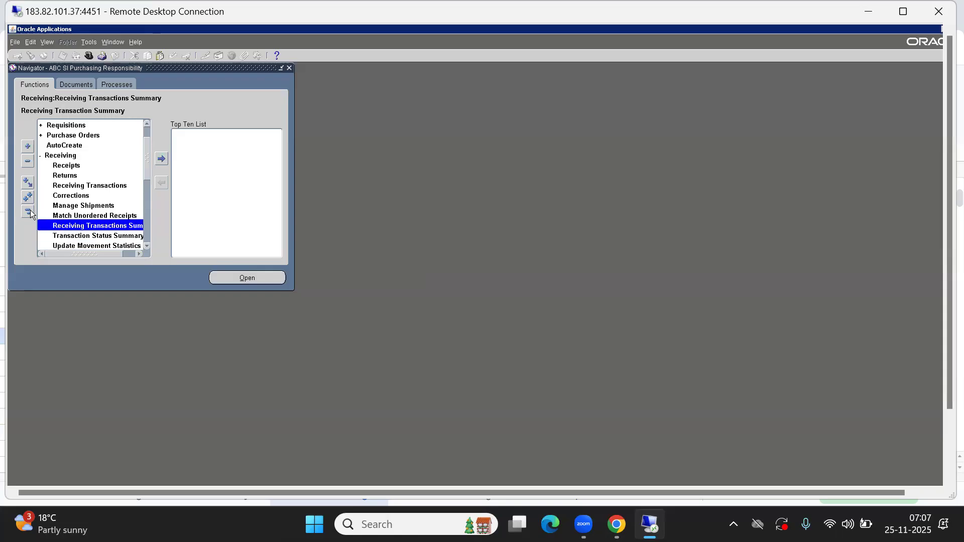
key("Return")
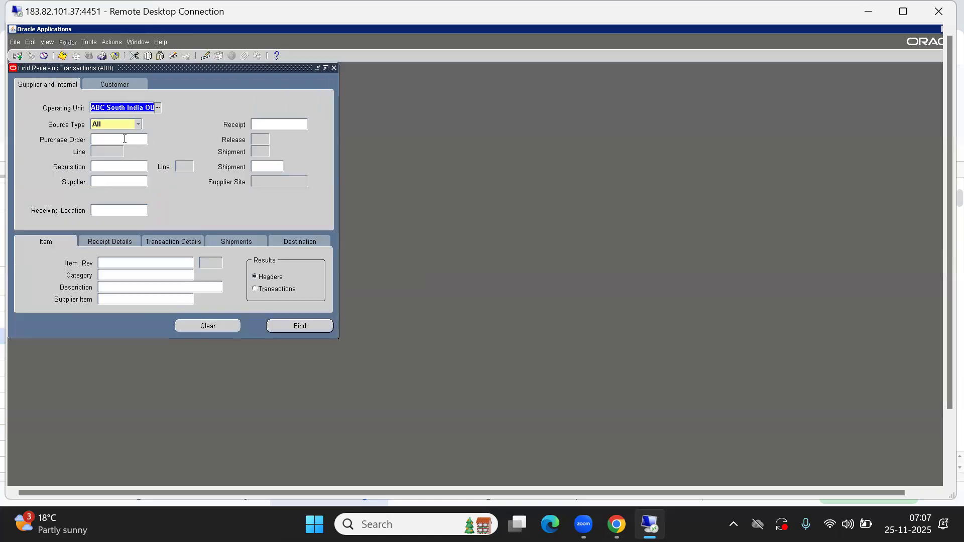
Step: Find the receipt by its purchase order number and open its transaction summary
left_click(114, 139)
type("40033")
key("Return")
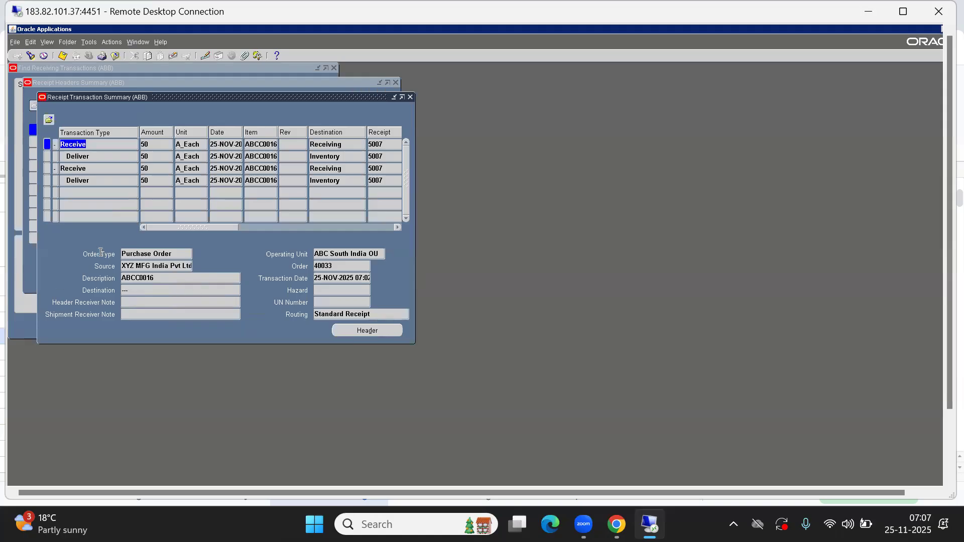
Step: Widen the Date column of the receipt transaction summary to show the full date and time
left_click(225, 144)
double_click(225, 145)
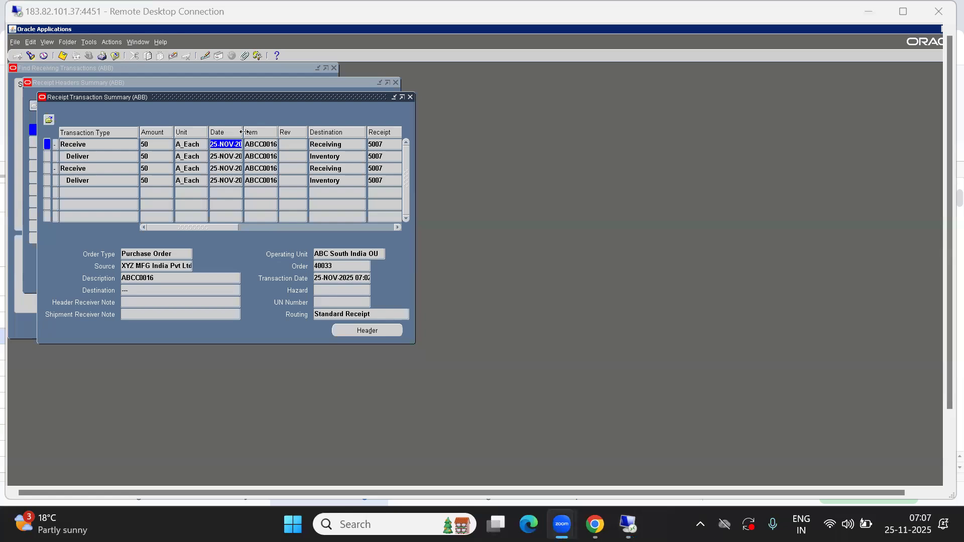
left_click(244, 132)
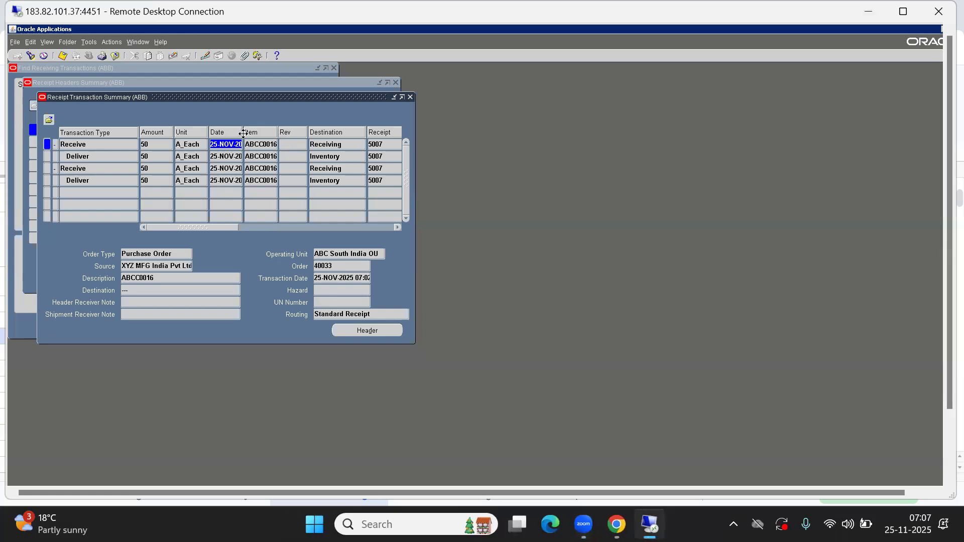
left_click_drag(244, 132, 315, 135)
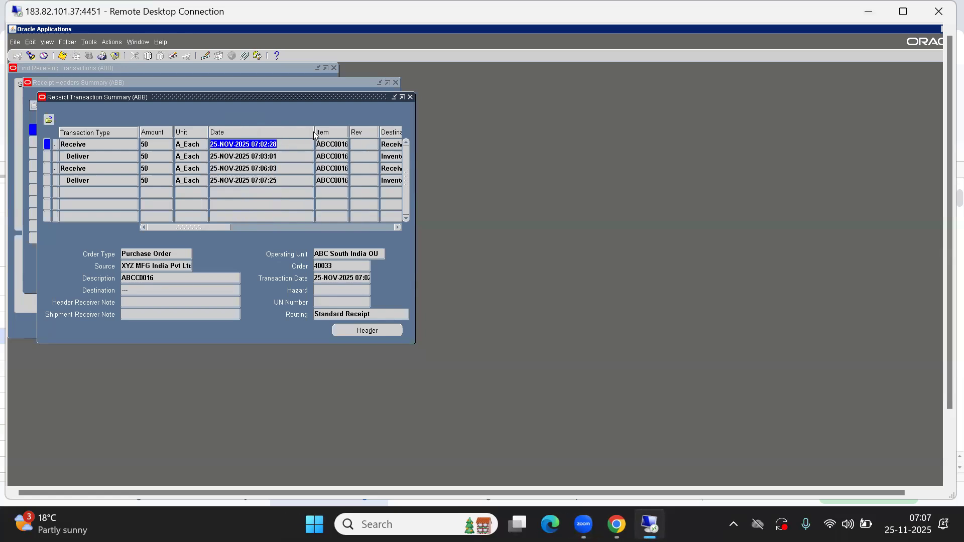
left_click(287, 145)
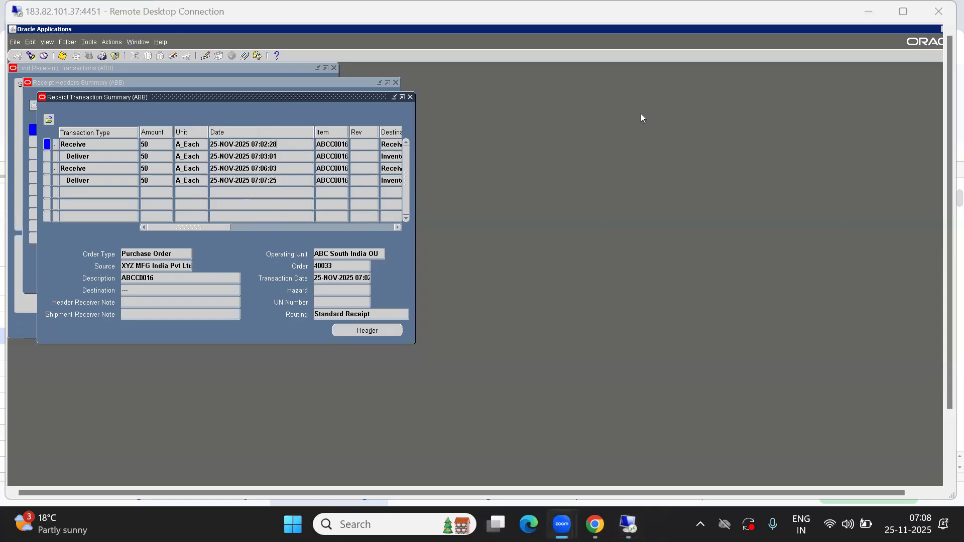
Step: Compare the dates and times of the two Receive and two Deliver transactions on the receipt
left_click(270, 146)
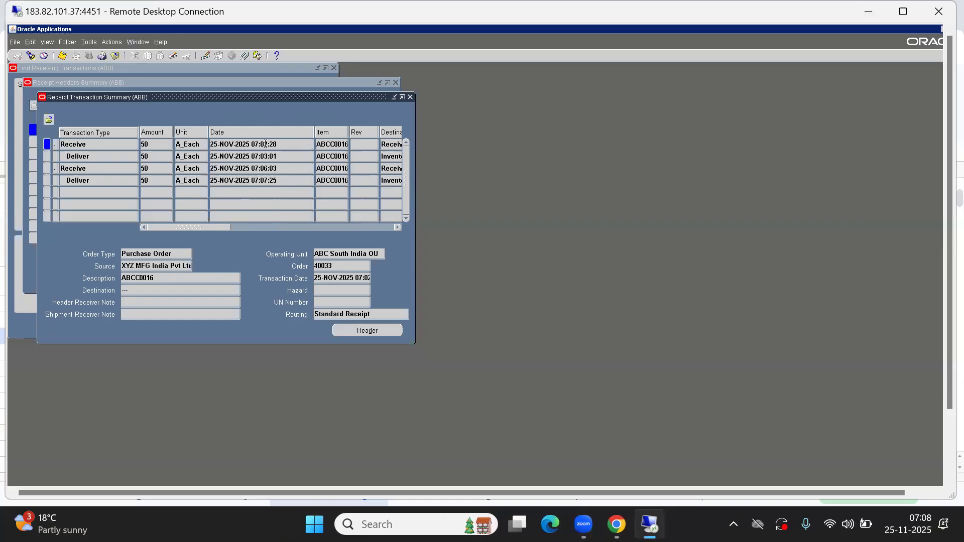
left_click(254, 144)
mouse_move(270, 144)
left_mouse_down()
mouse_move(279, 145)
mouse_move(270, 156)
mouse_move(282, 155)
left_mouse_up()
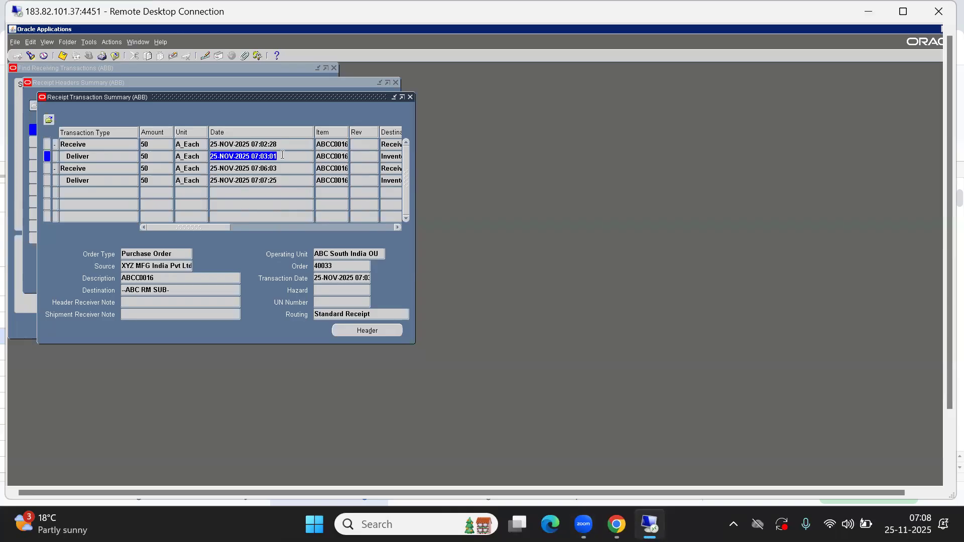
double_click(263, 171)
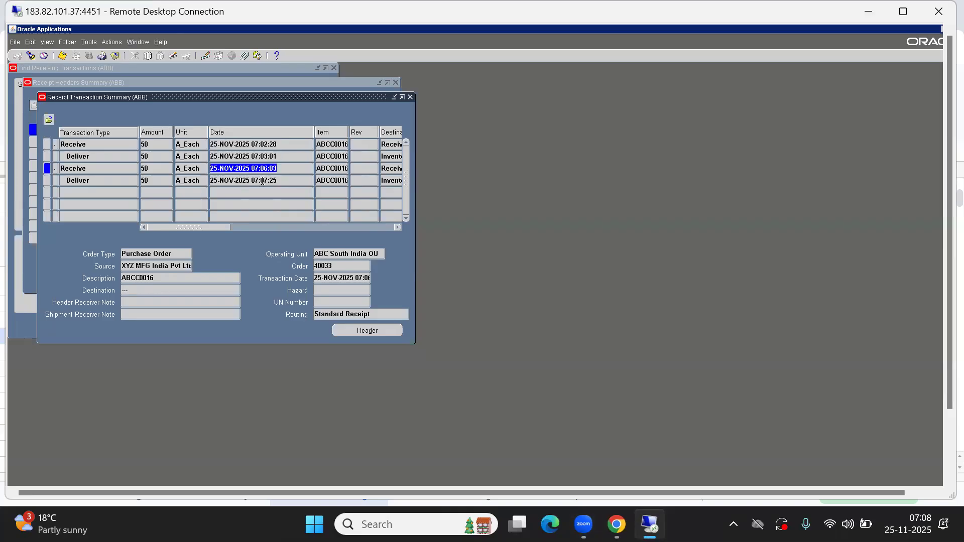
left_click(86, 168)
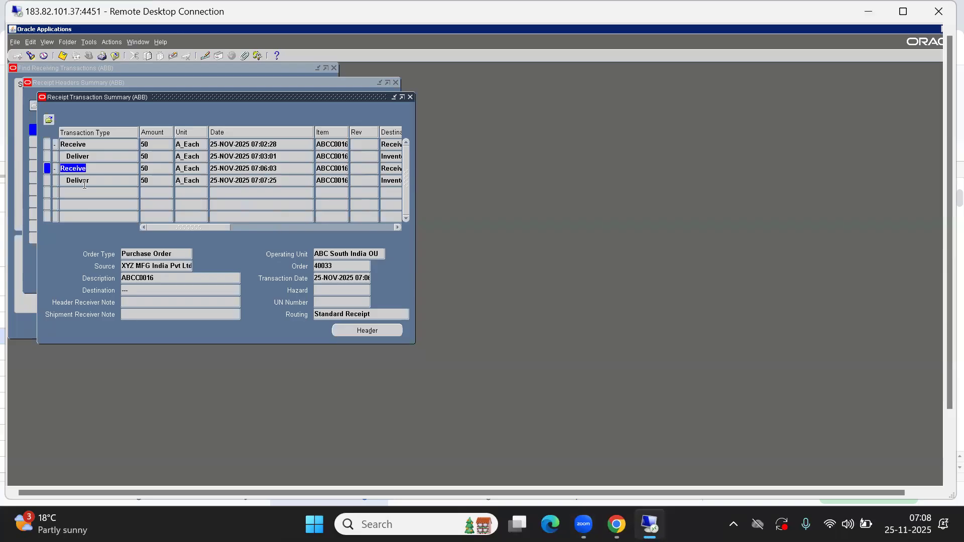
left_click(85, 144)
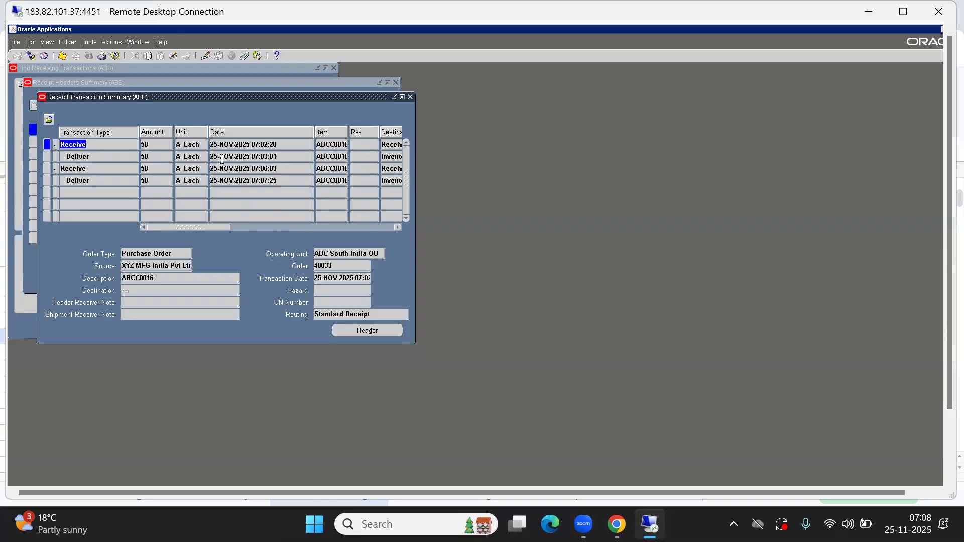
left_click(262, 157)
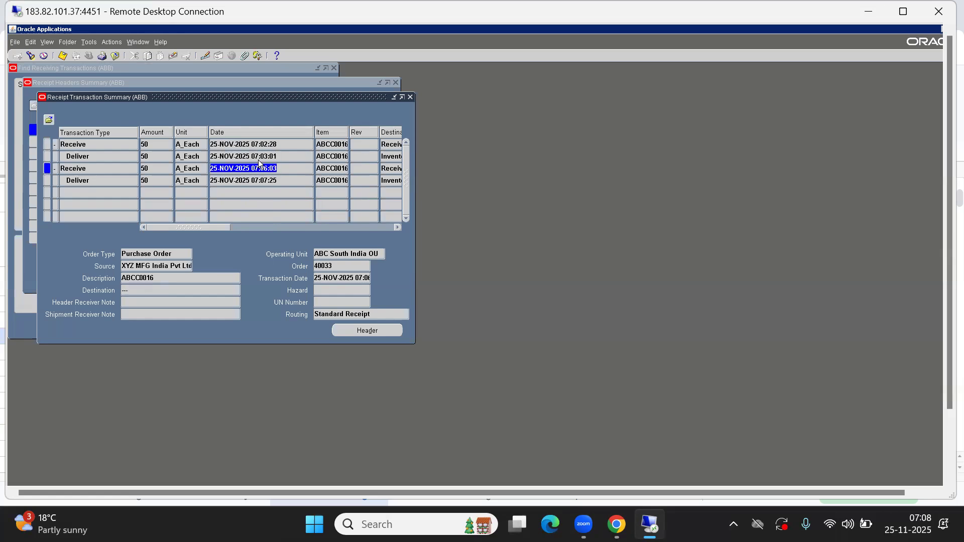
left_click(214, 168)
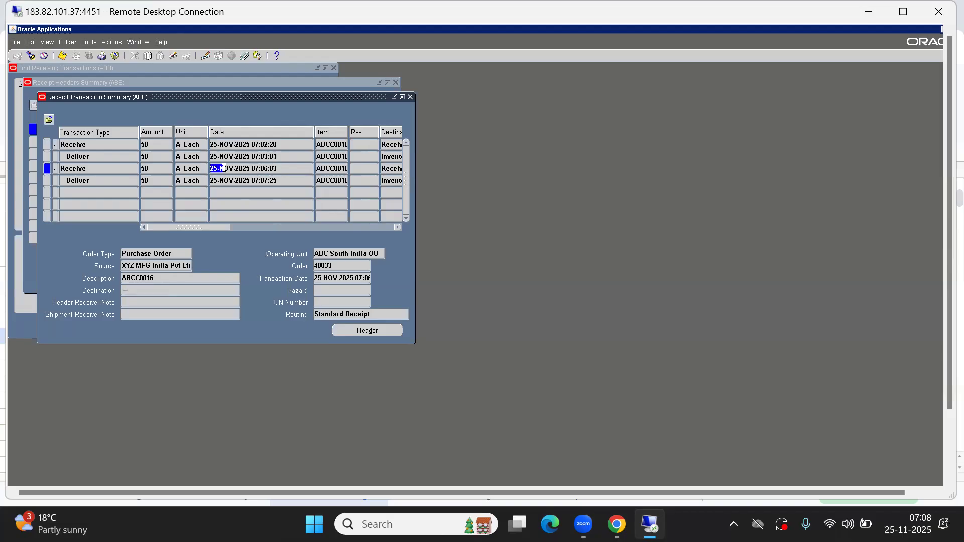
double_click(226, 168)
left_click(226, 178)
double_click(226, 179)
double_click(224, 167)
left_click(231, 157)
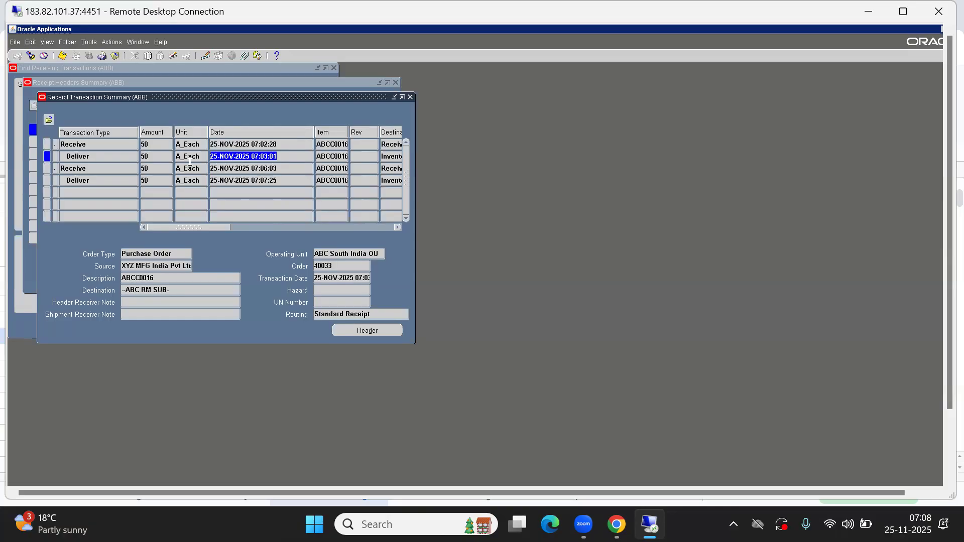
left_click(230, 170)
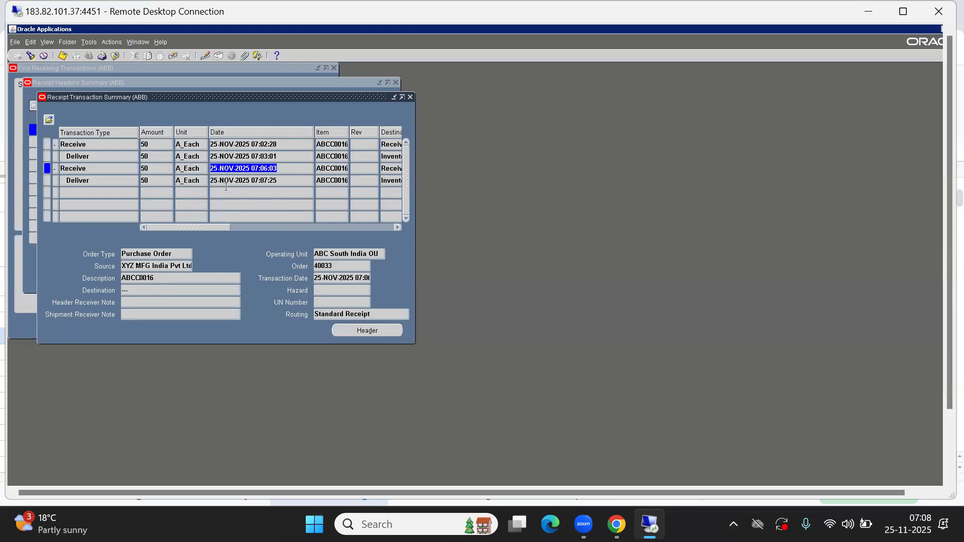
left_click(231, 180)
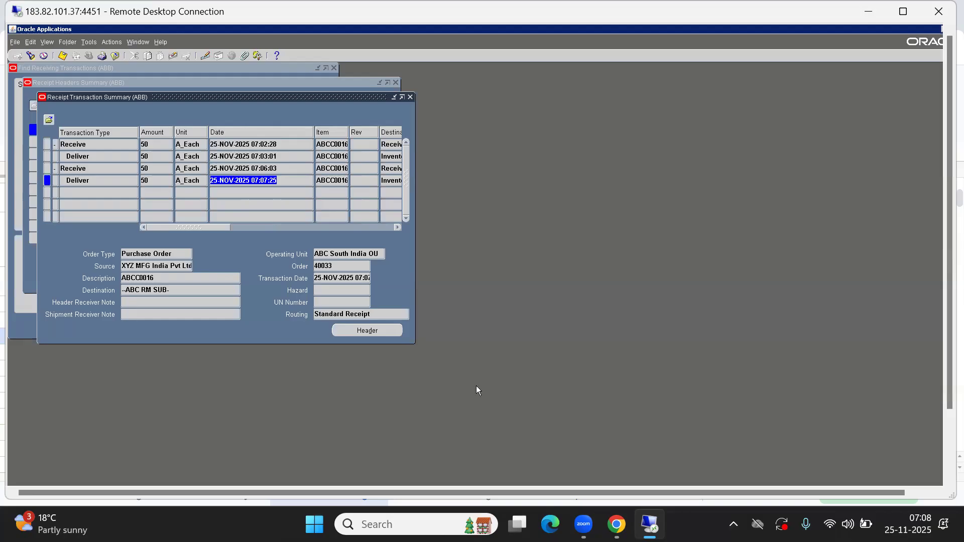
Step: Switch to the Oracle SCM Topics spreadsheet and mark the Add to Receipt topic in row 43 as Completed
mouse_move(617, 524)
left_click(598, 437)
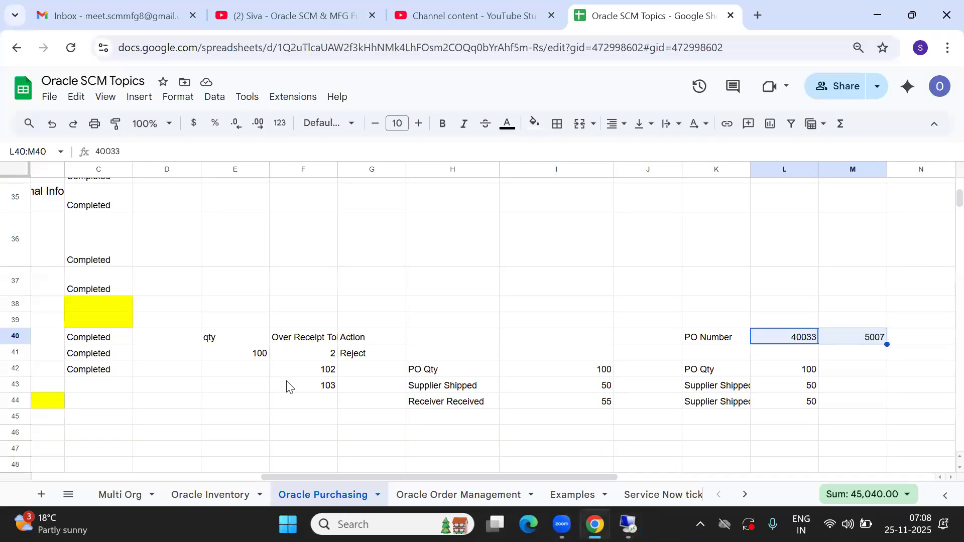
left_click(275, 390)
key("Home")
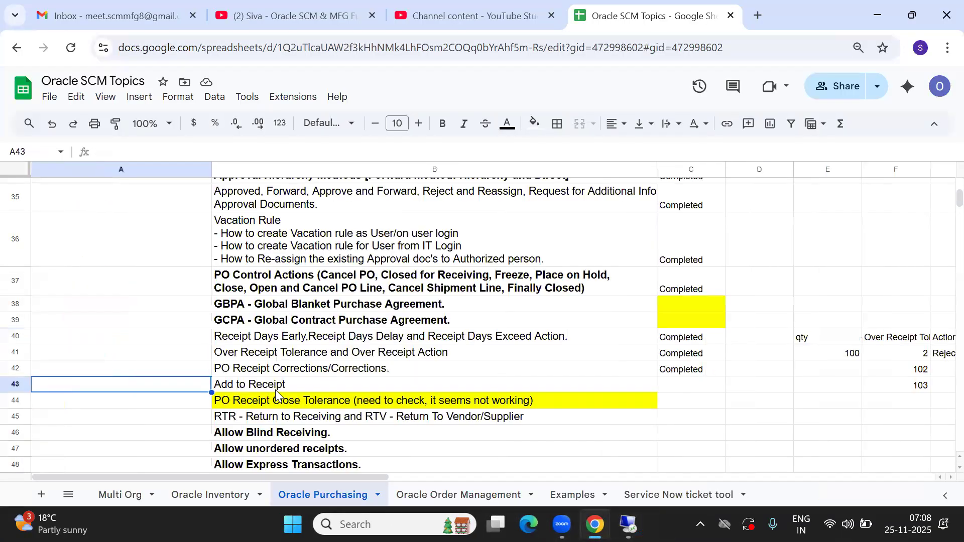
key("Right")
key("Right")
type("Completed")
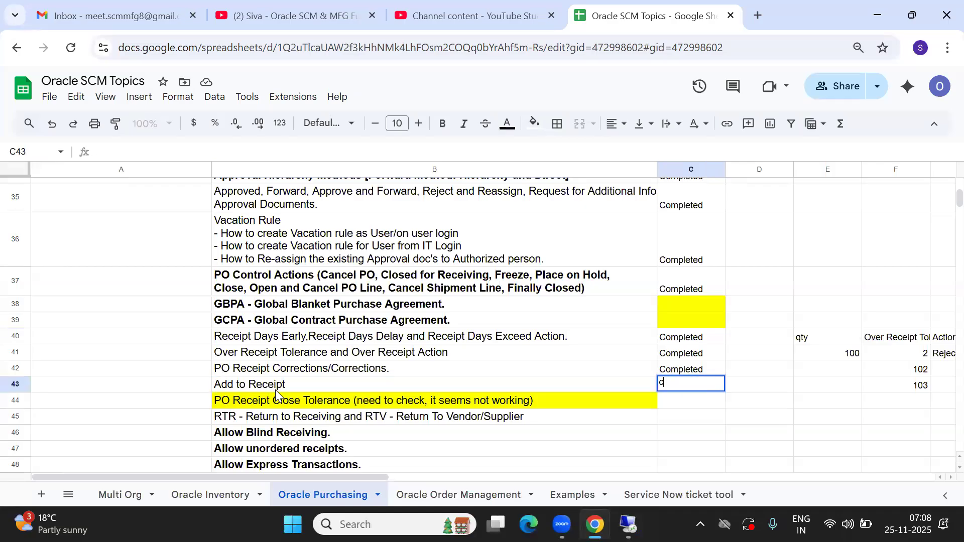
key("Tab")
key("Down")
key("Left")
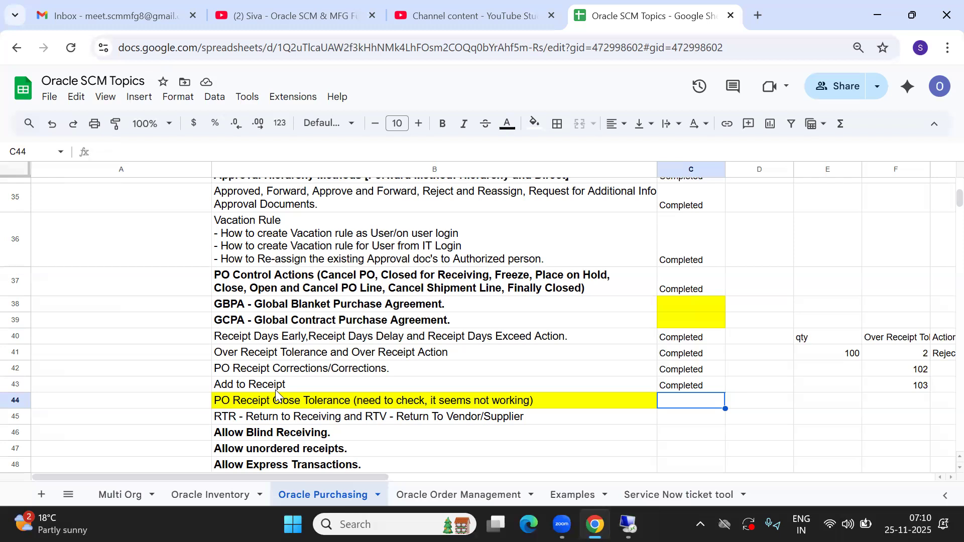
key("Right")
key("Up")
key("Up")
key("Up")
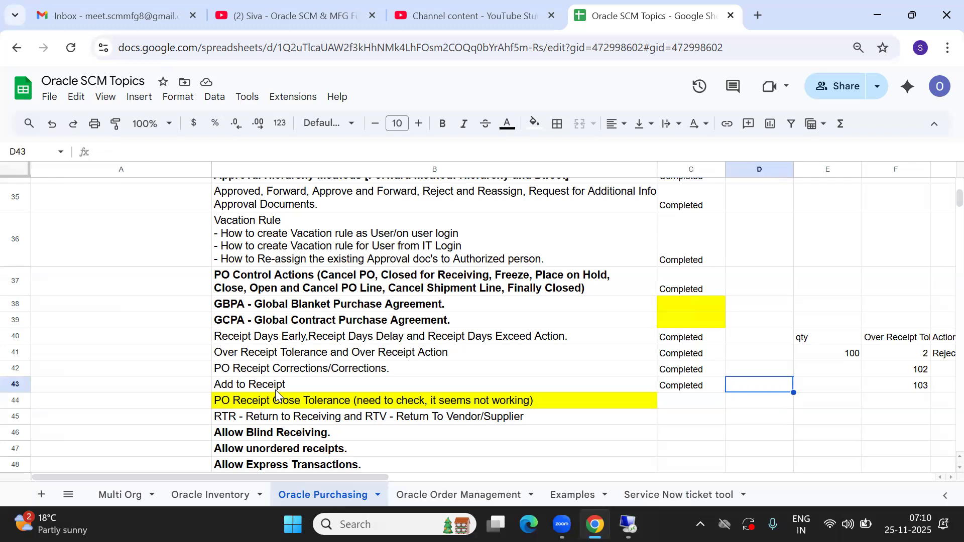
key("Right")
key("Right")
key("Left")
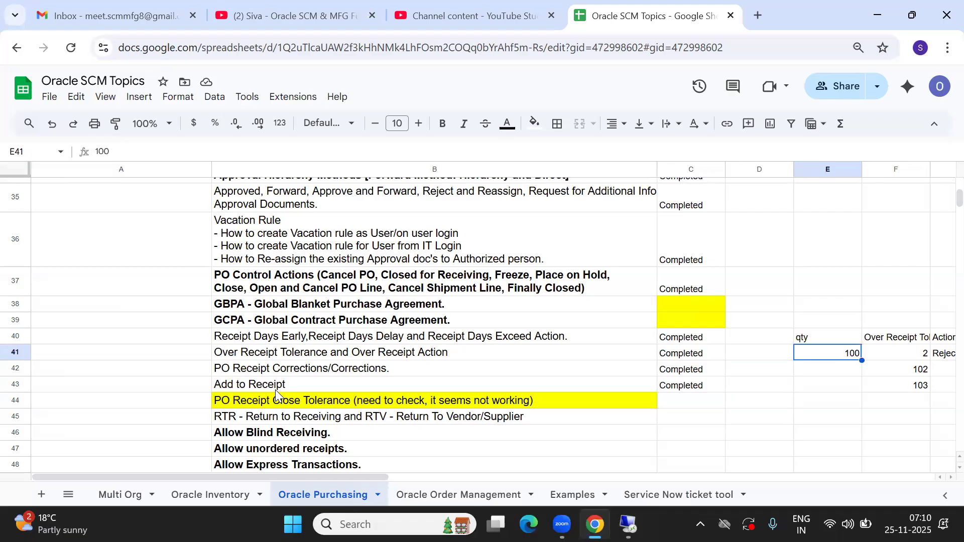
key("Down")
key("Up")
key("Down")
key("Up")
key("Right")
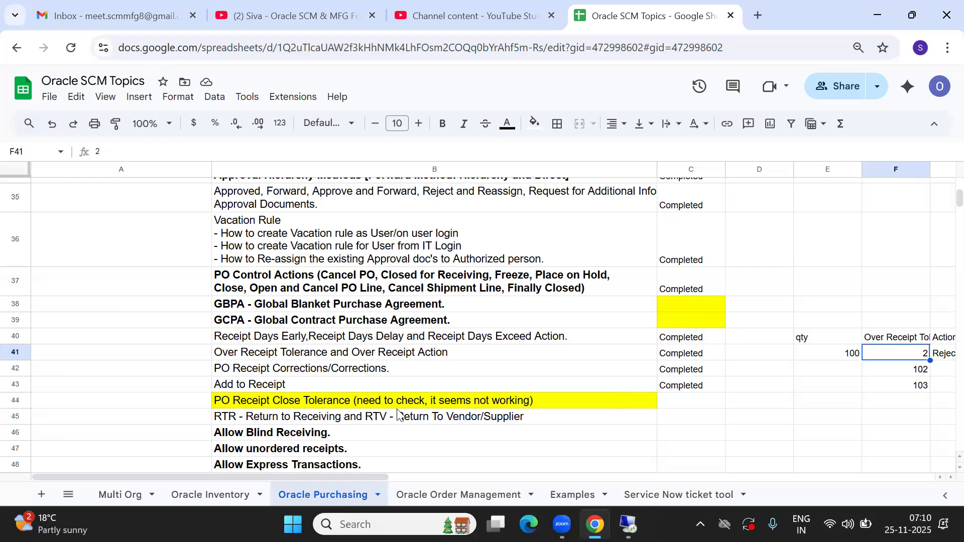
left_click(312, 404)
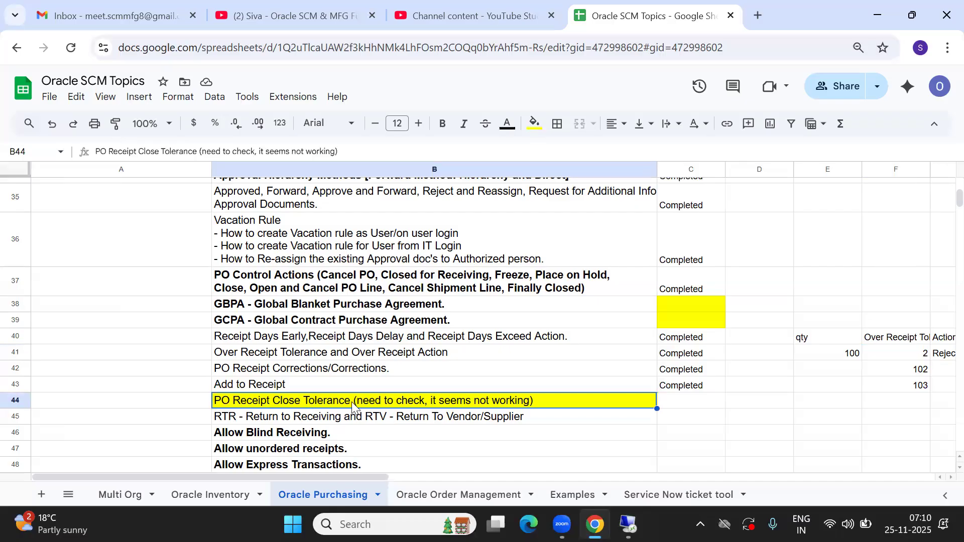